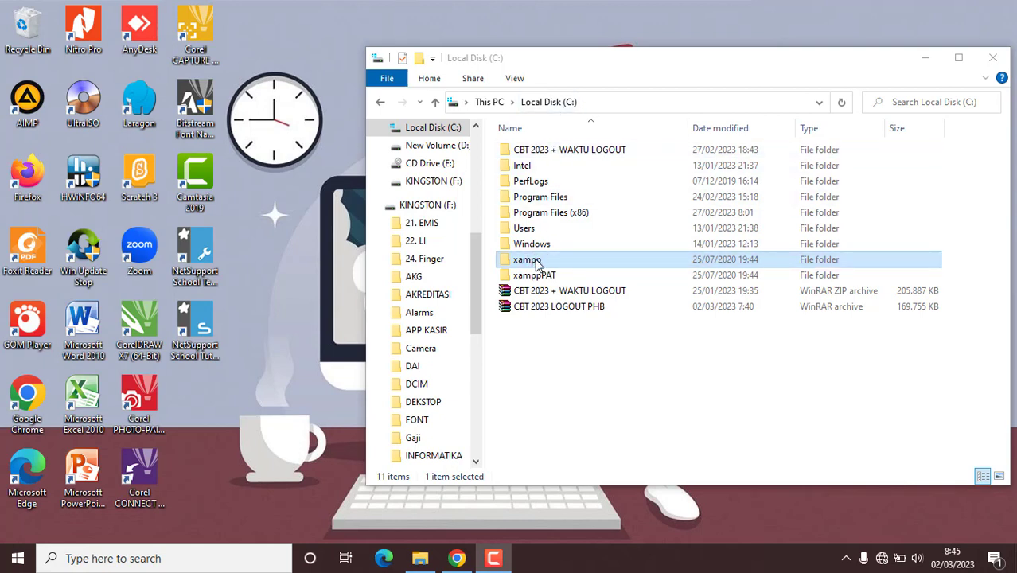
Step: Open C:\xampp and select the xampp-control.exe application at the bottom of the list
double_click(538, 263)
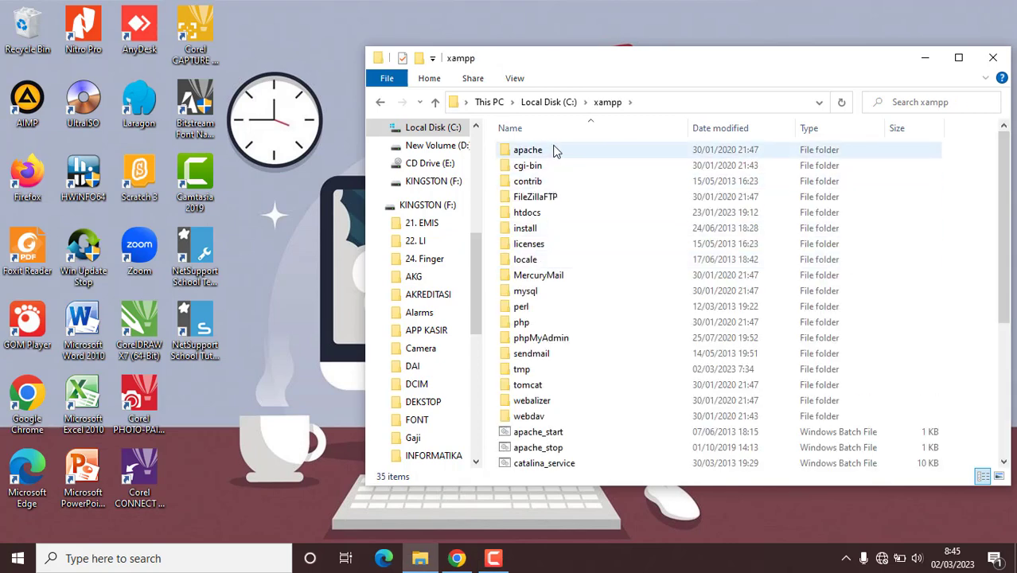
left_click_drag(995, 273, 1007, 422)
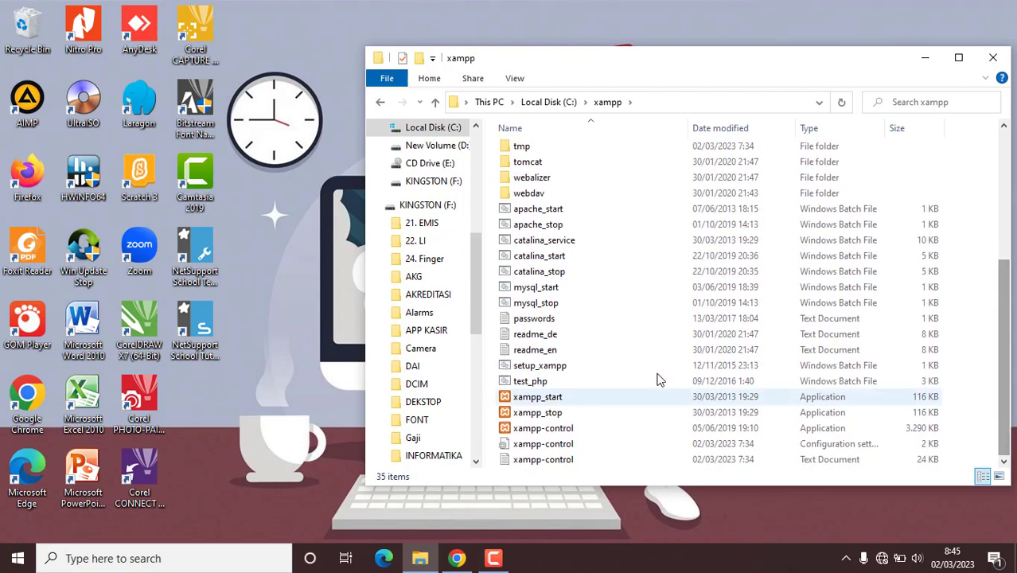
left_click(535, 430)
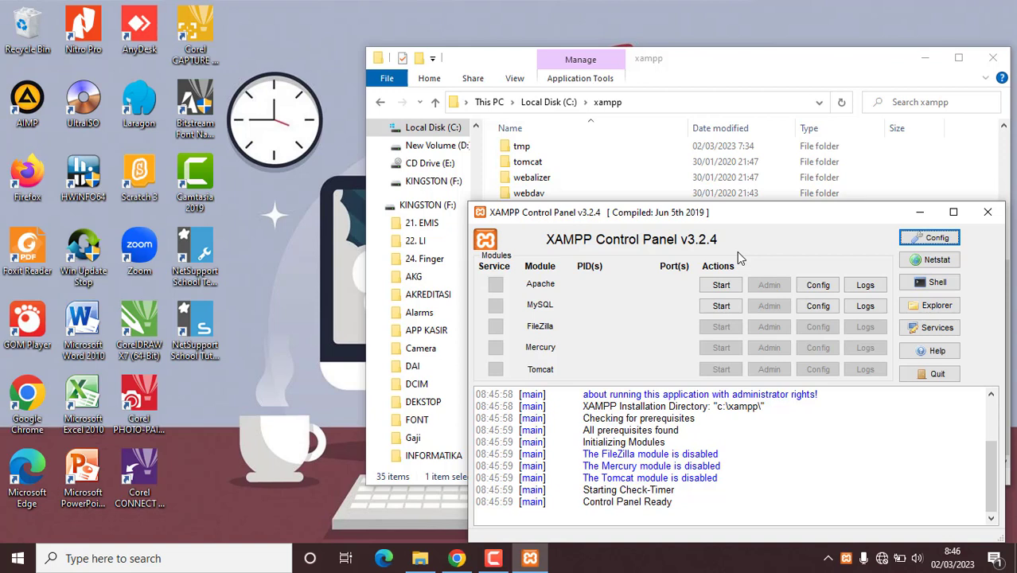
Step: Start Apache (ports 80, 443) and MySQL (port 3306) in XAMPP, then bring up Chrome
left_click(722, 286)
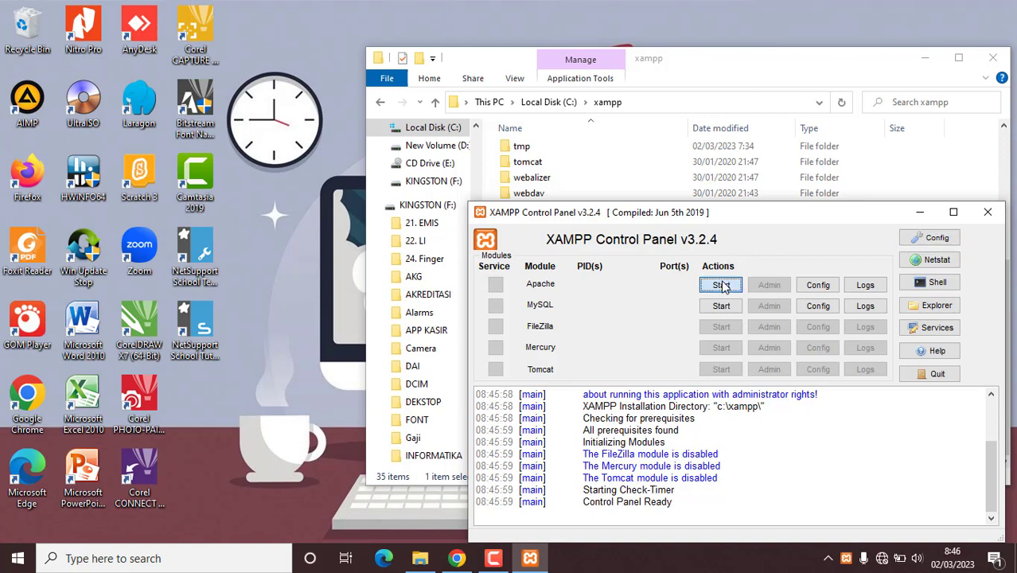
left_click(721, 307)
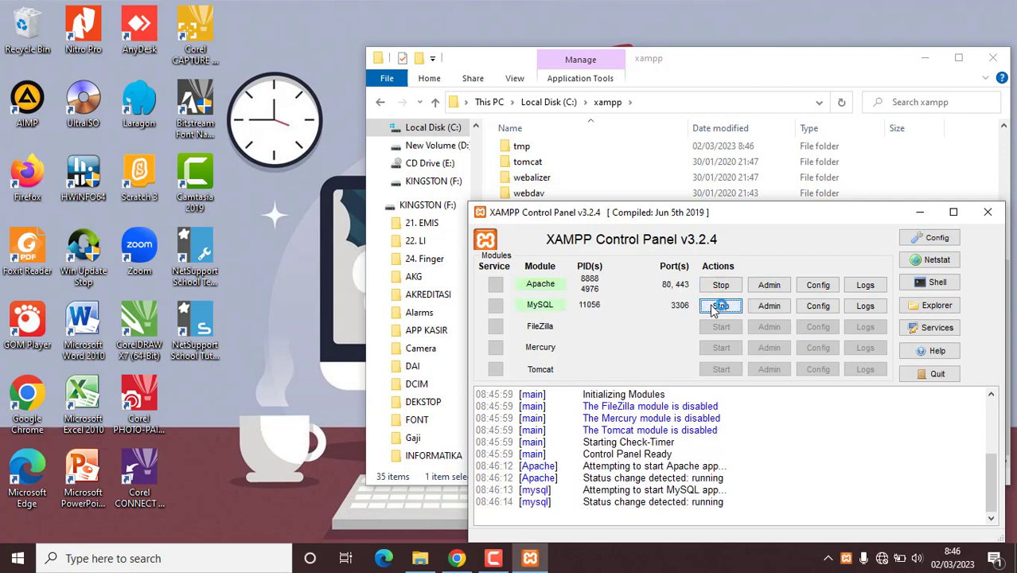
left_click(456, 558)
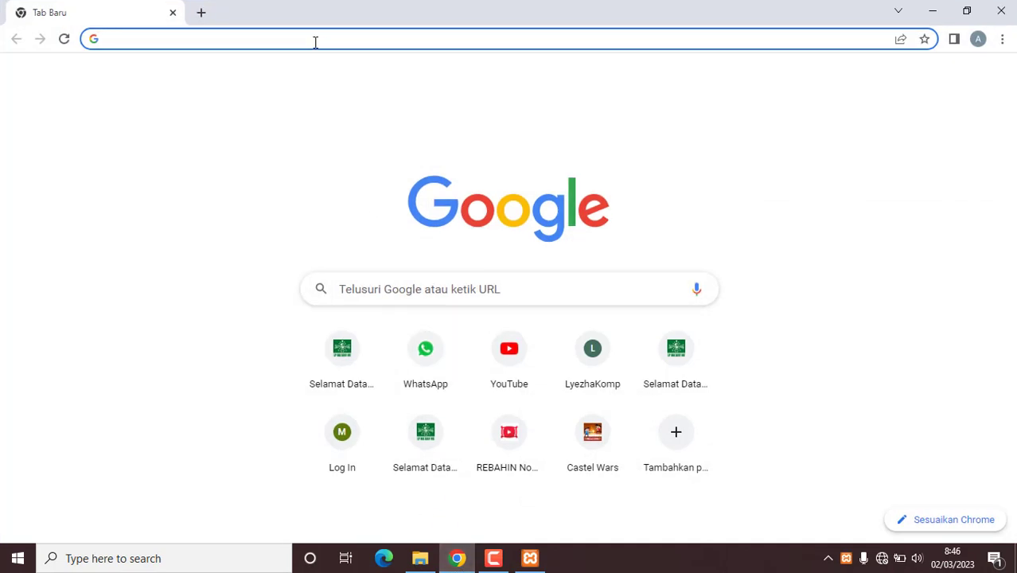
Step: Load localhost in Chrome to reach the NH CBT exam site
type("local")
key("Return")
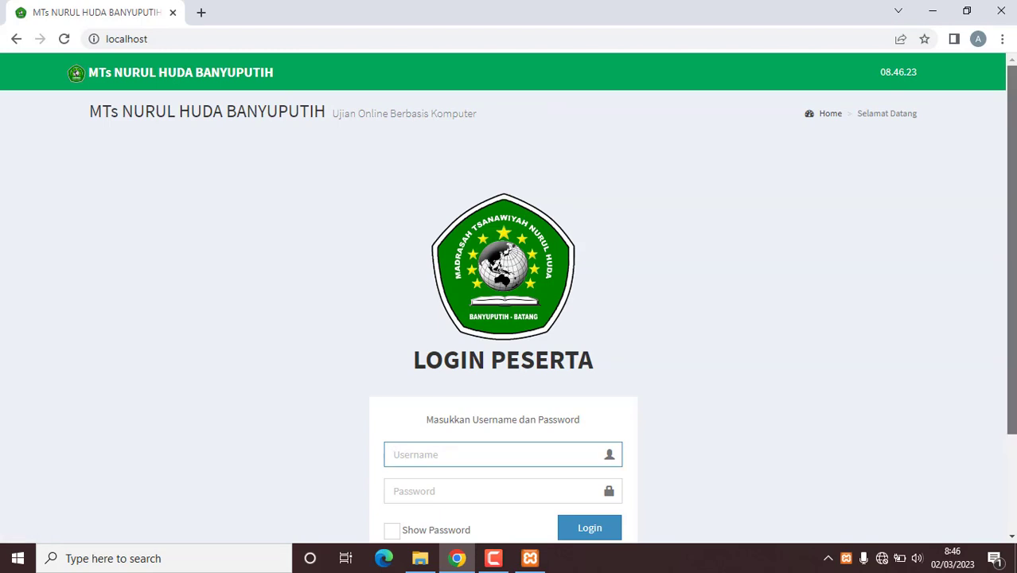
scroll(1011, 239, "down", 2)
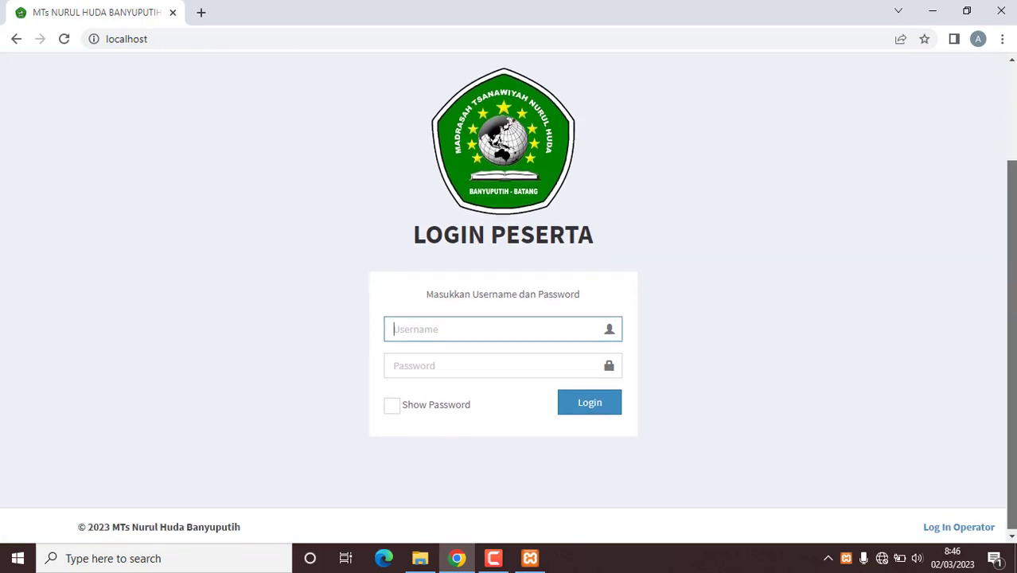
Step: Log in as operator with the admin username and the account password
left_click(940, 530)
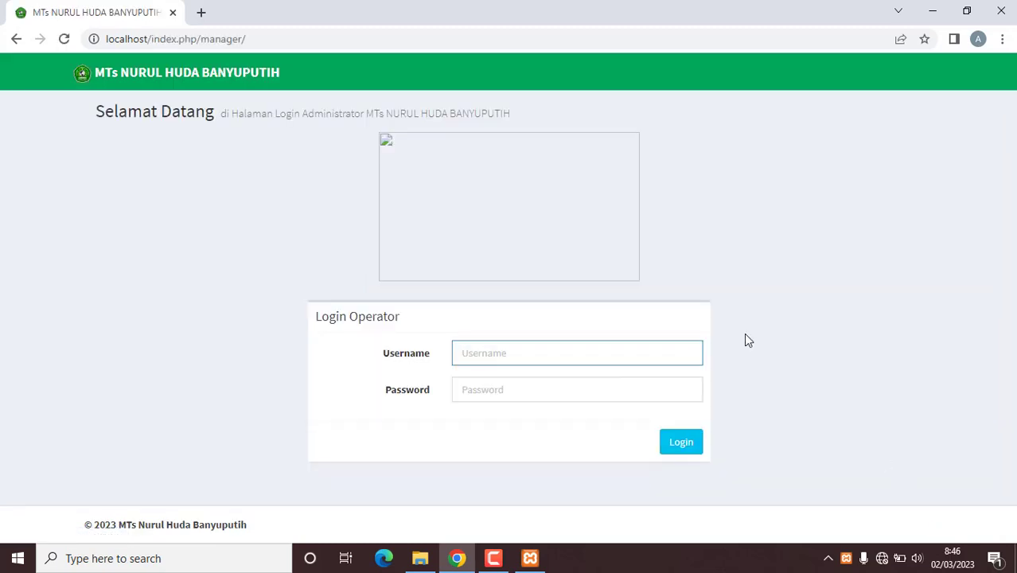
type("admin")
key("Tab")
type("*********")
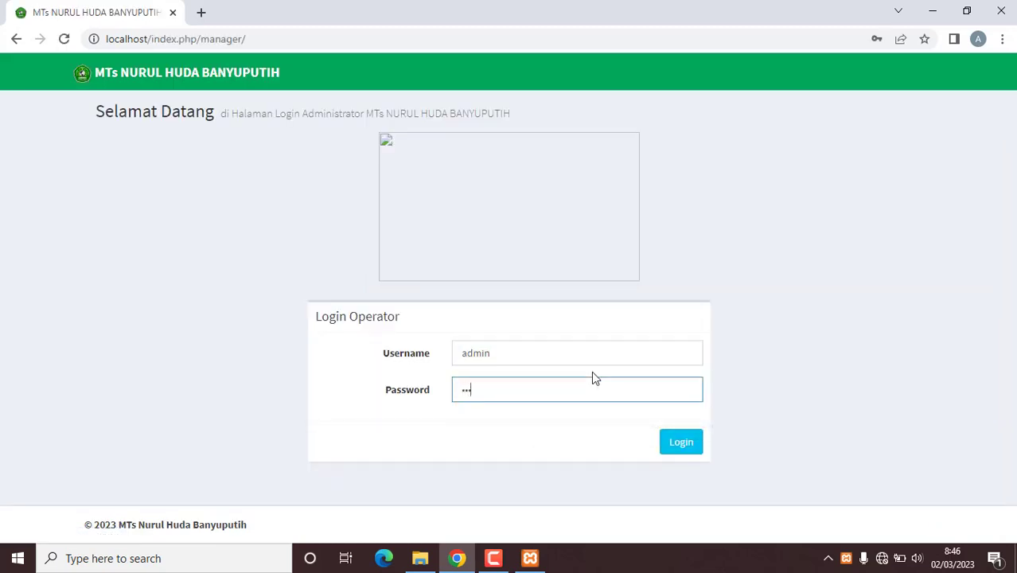
type("*")
left_click(678, 447)
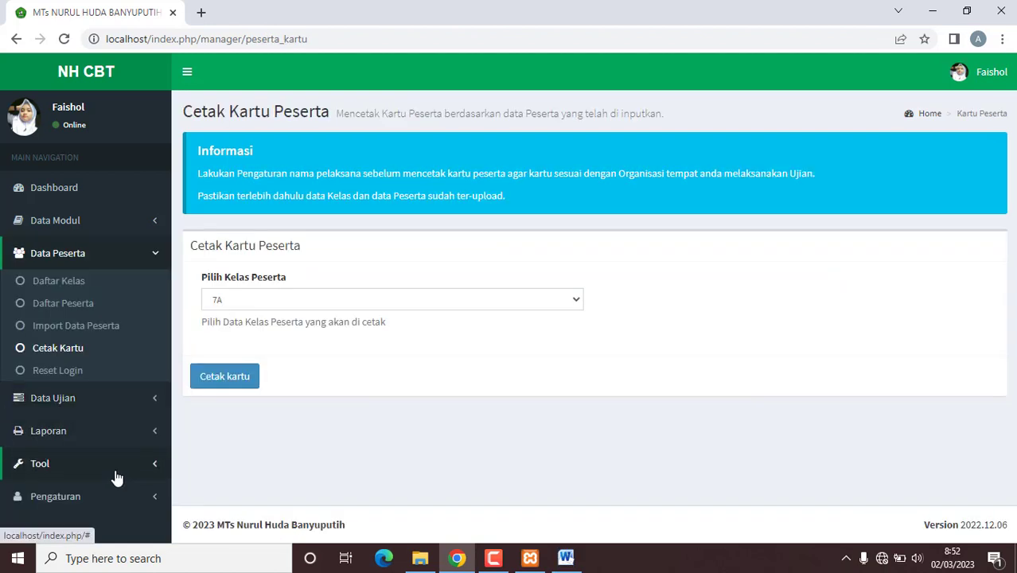
Step: In Pengaturan CBT, replace the Keterangan description with 'PAT dan PHB 2023'
left_click(97, 497)
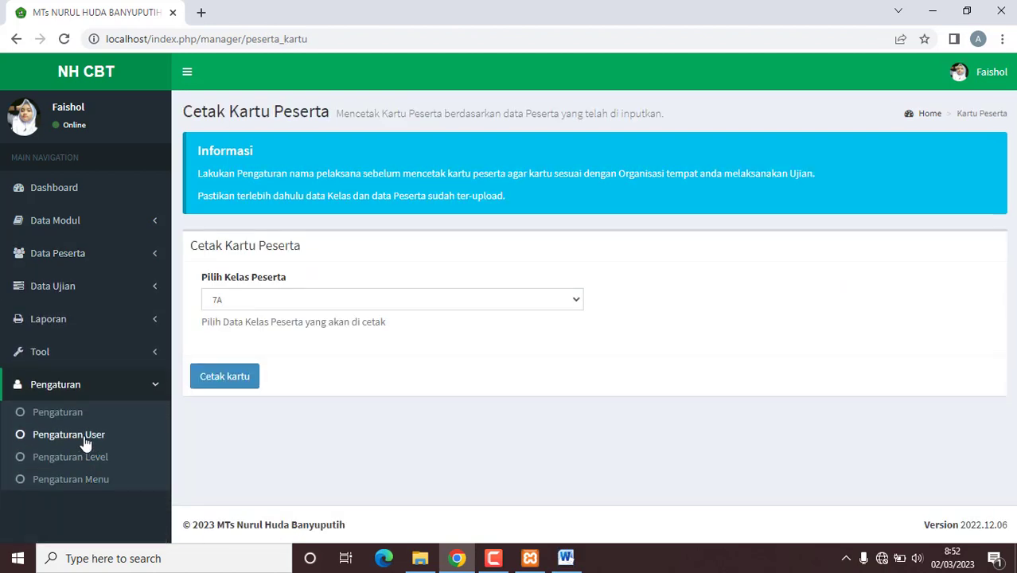
left_click(80, 422)
scroll(586, 334, "down", 5)
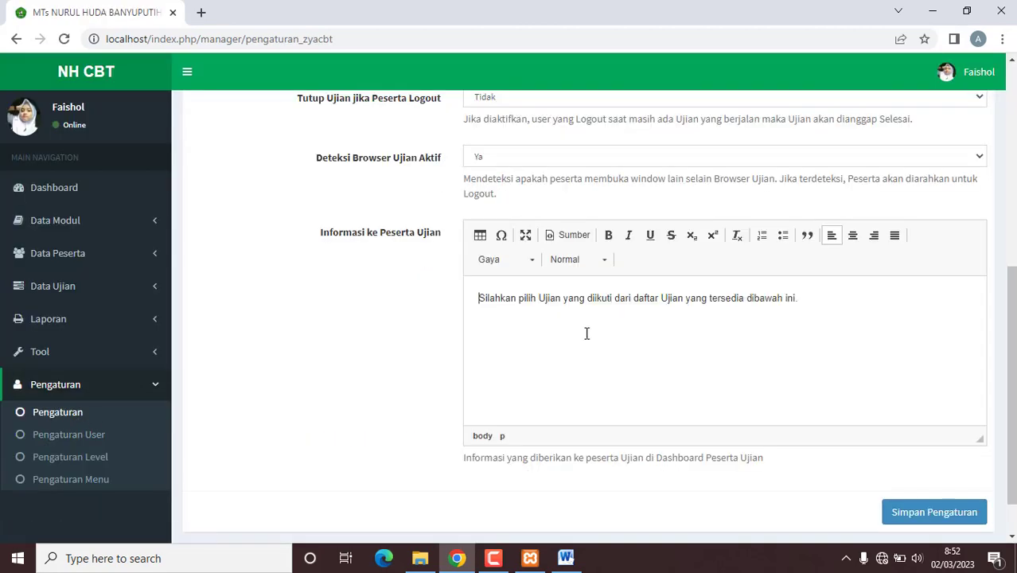
scroll(585, 317, "up", 6)
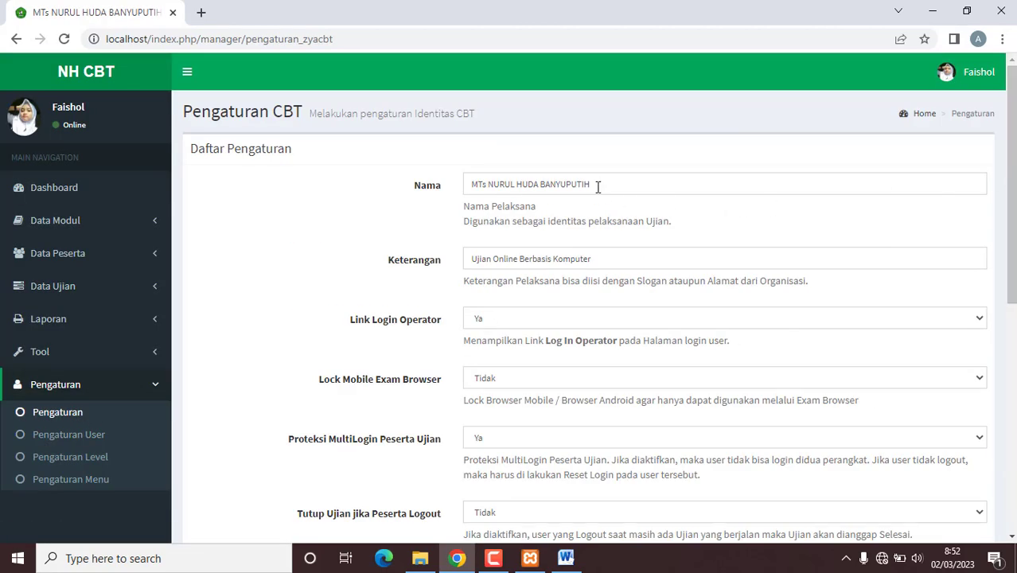
left_click_drag(596, 183, 439, 183)
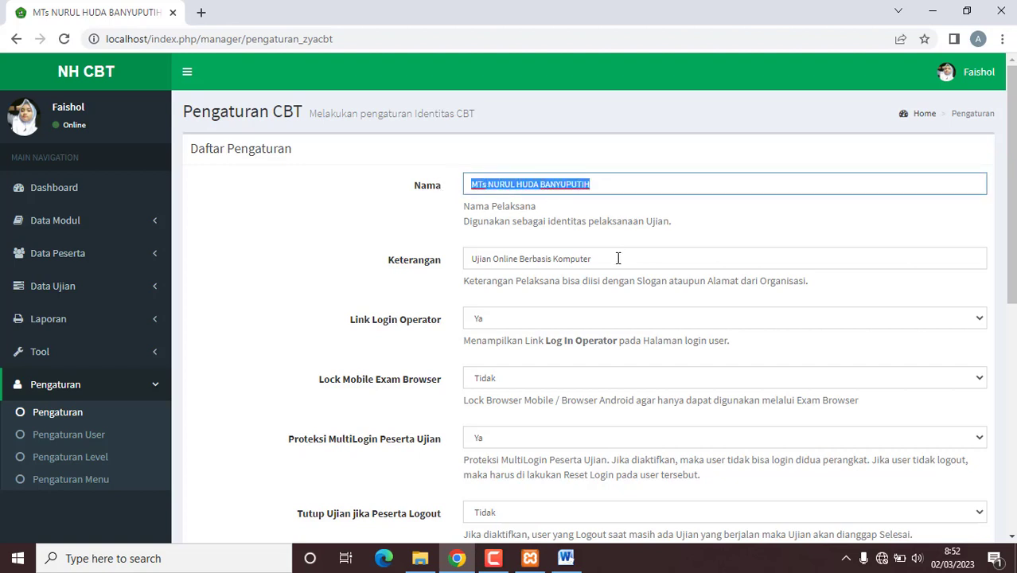
left_click_drag(618, 256, 424, 263)
type("P")
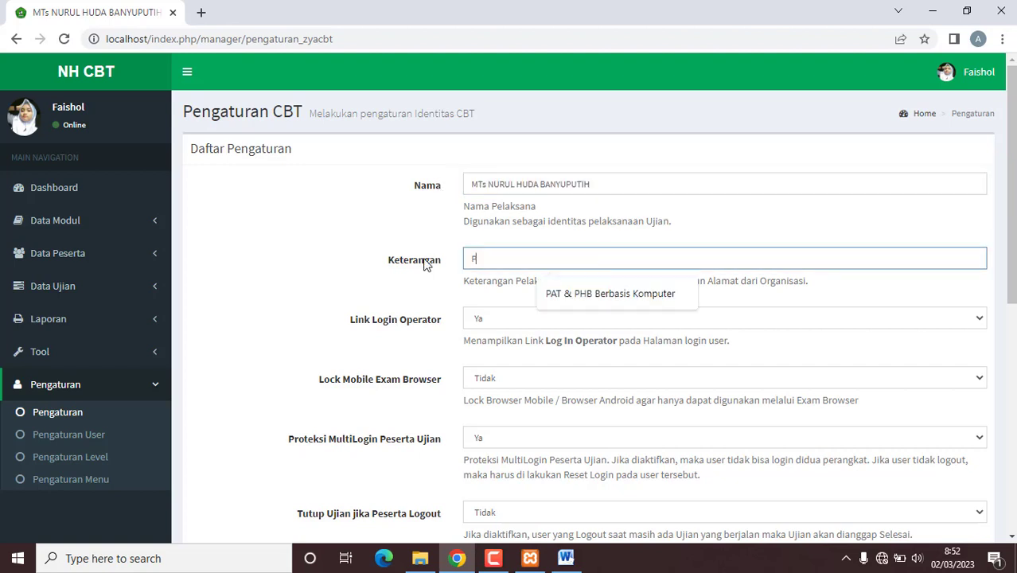
type("AT dan PH")
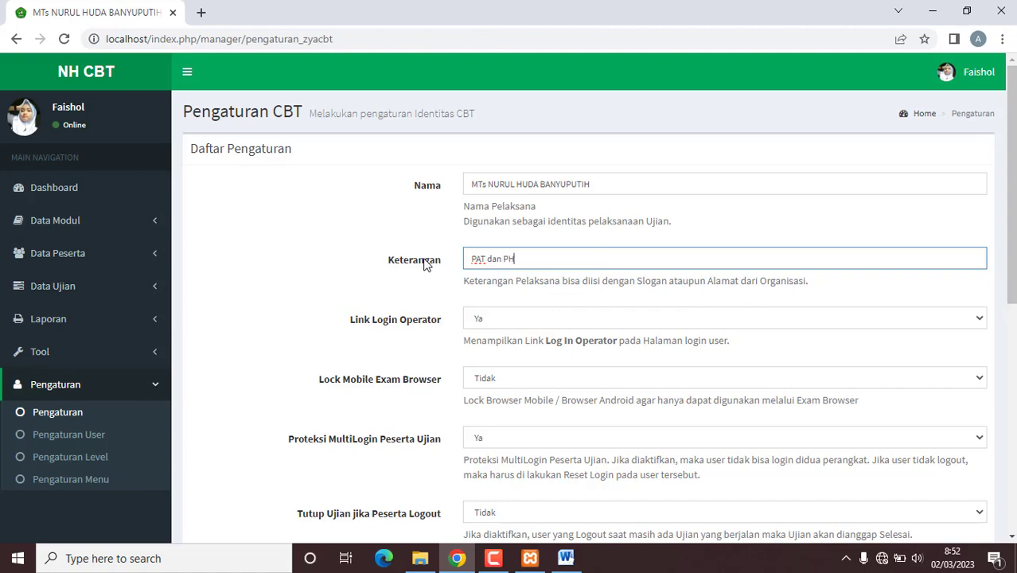
type("B 2023")
left_click_drag(1013, 198, 1013, 243)
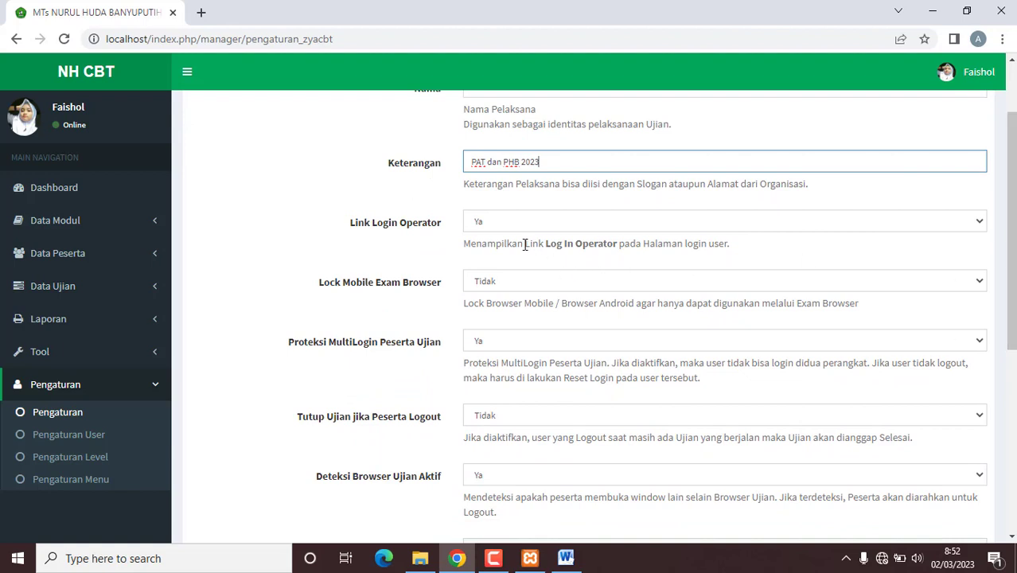
left_click(491, 231)
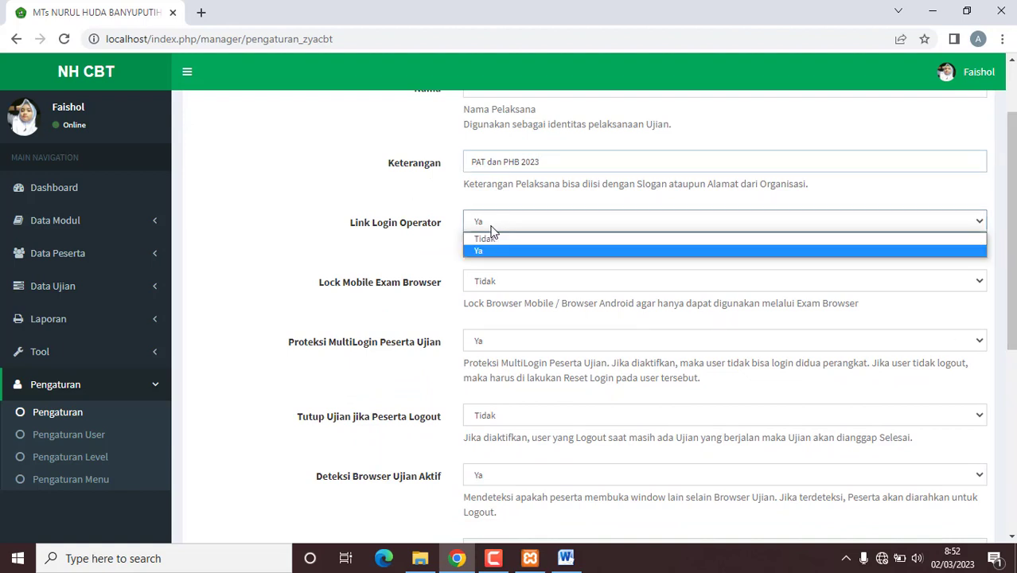
left_click(491, 230)
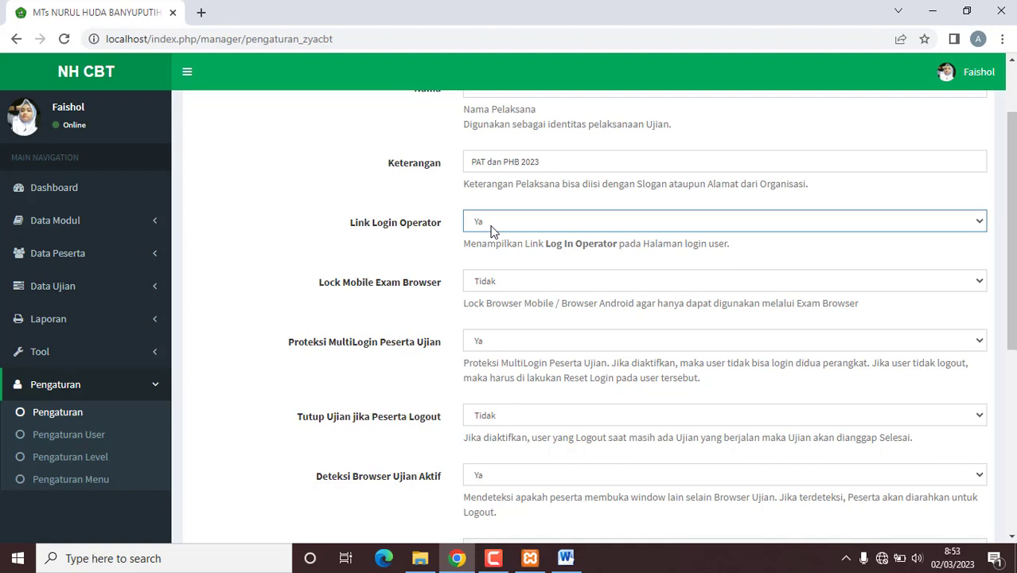
left_click(540, 280)
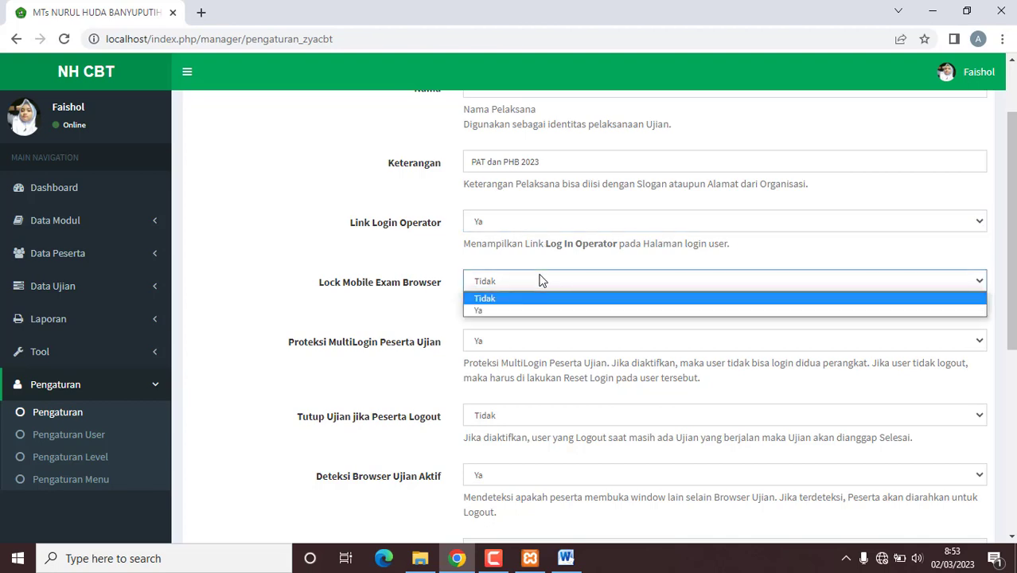
left_click(540, 280)
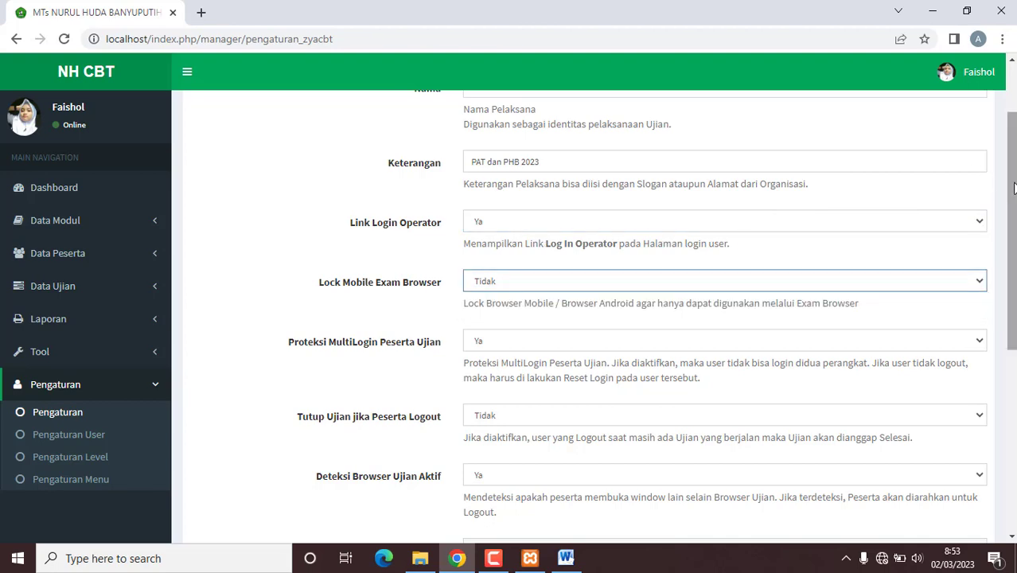
left_click_drag(1013, 188, 1014, 230)
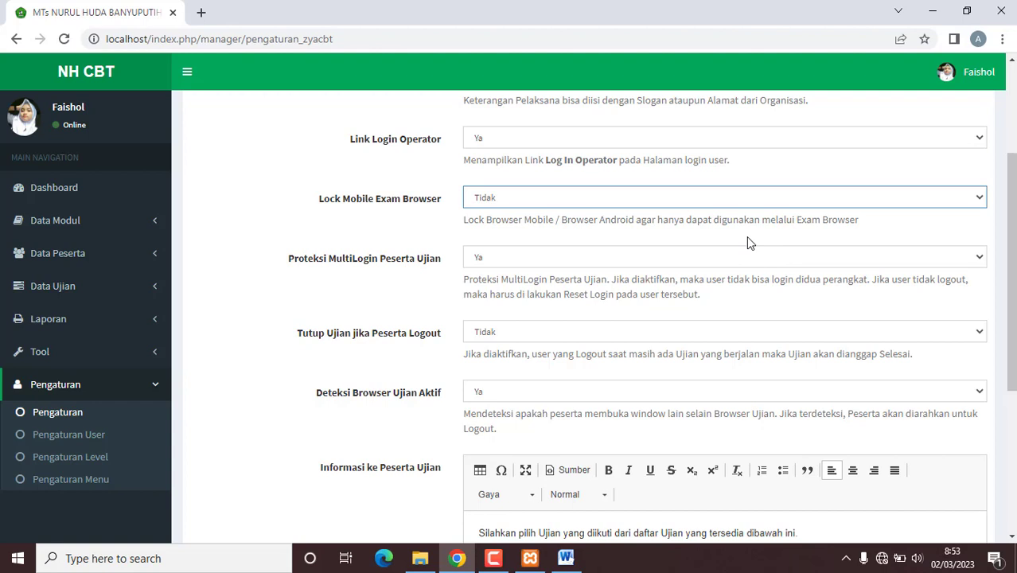
left_click(551, 263)
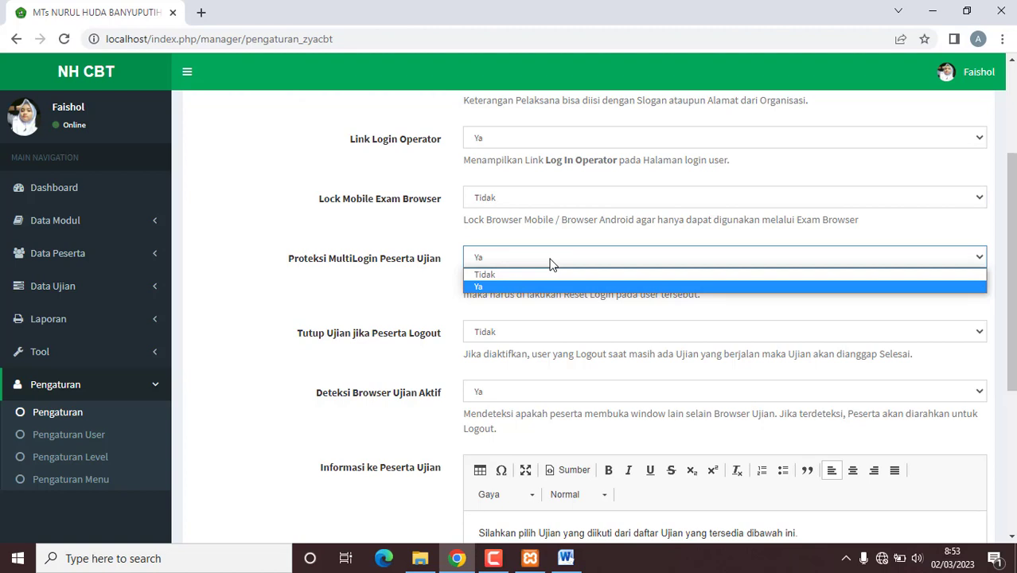
left_click(550, 263)
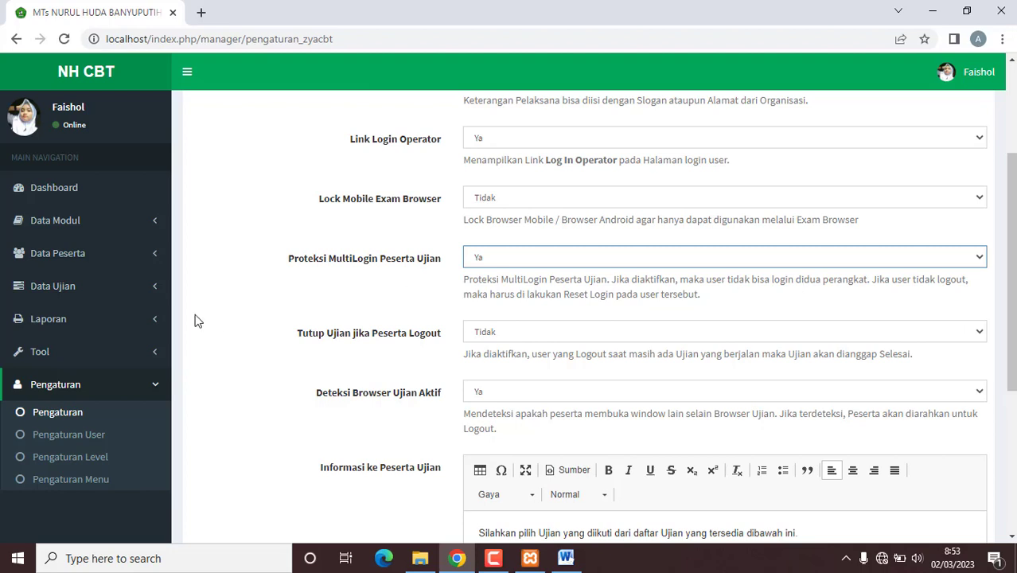
left_click(150, 257)
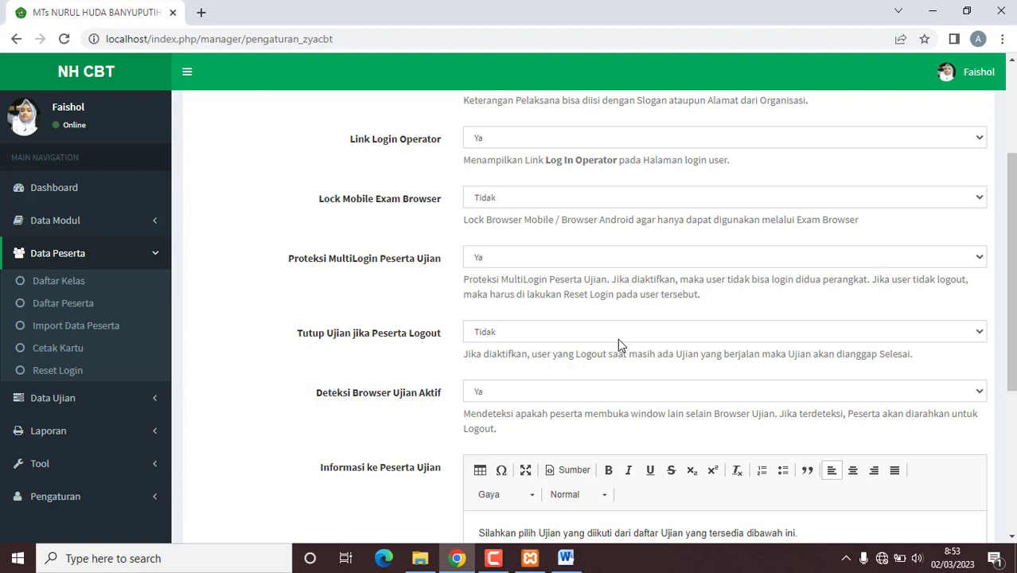
Step: Keep Tutup Ujian jika Peserta Logout set to Tidak
left_click(586, 335)
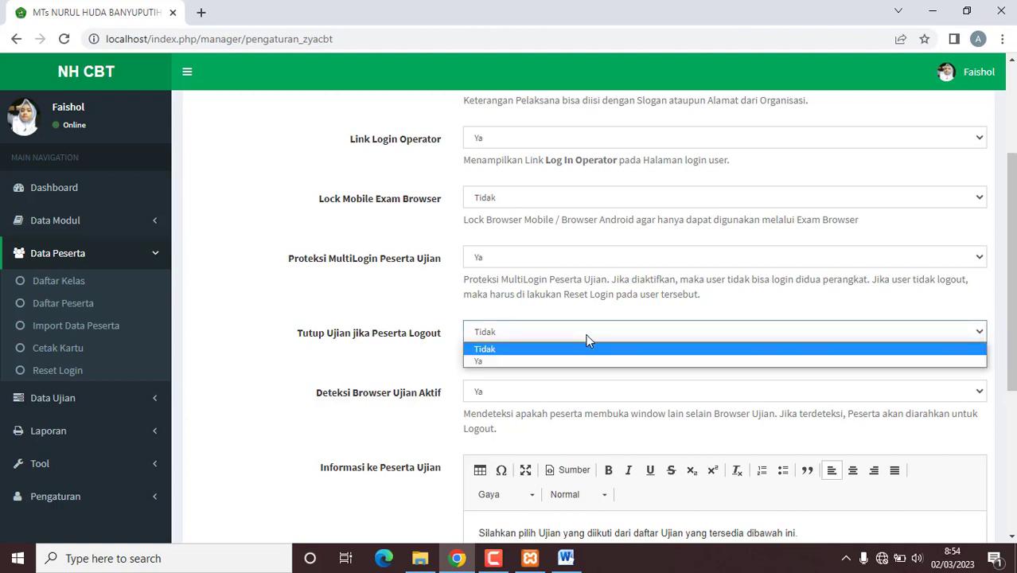
left_click(587, 336)
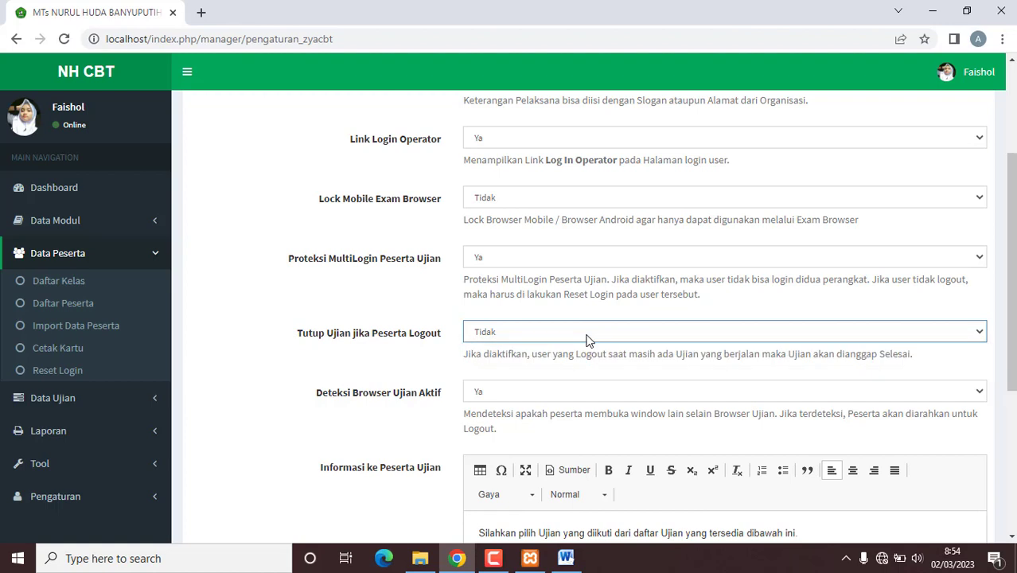
left_click(587, 334)
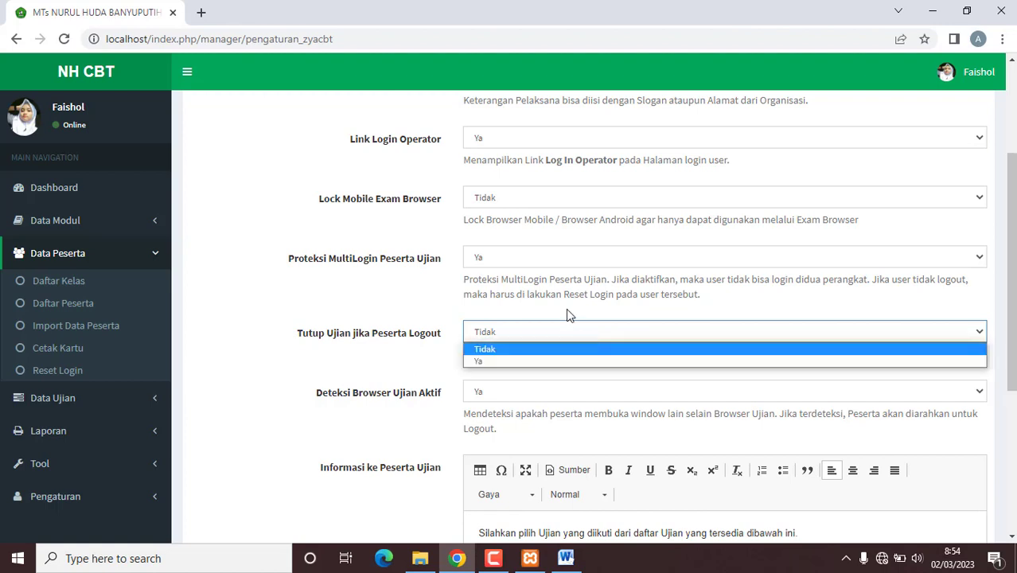
left_click(560, 311)
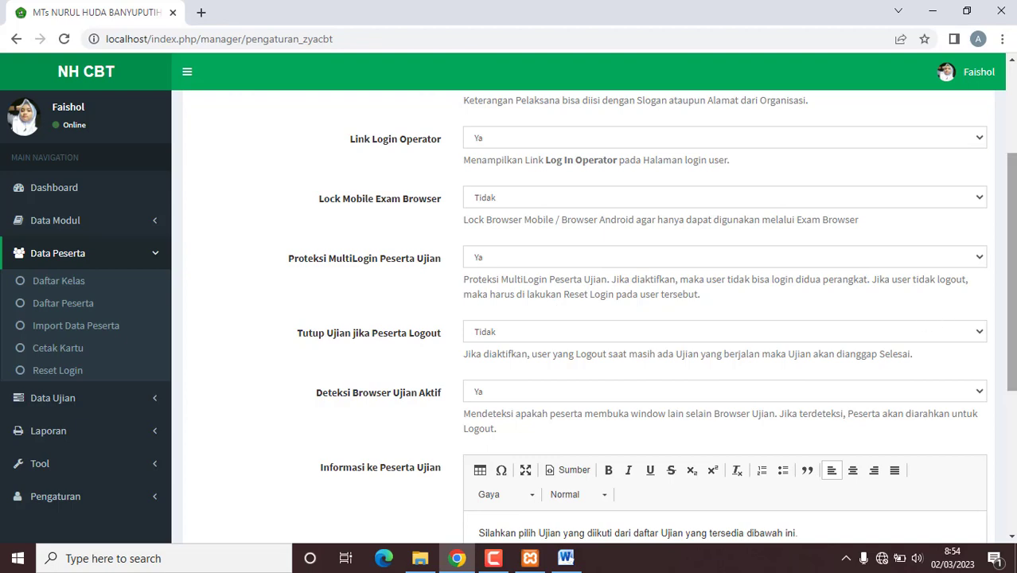
left_click_drag(1011, 339, 1011, 369)
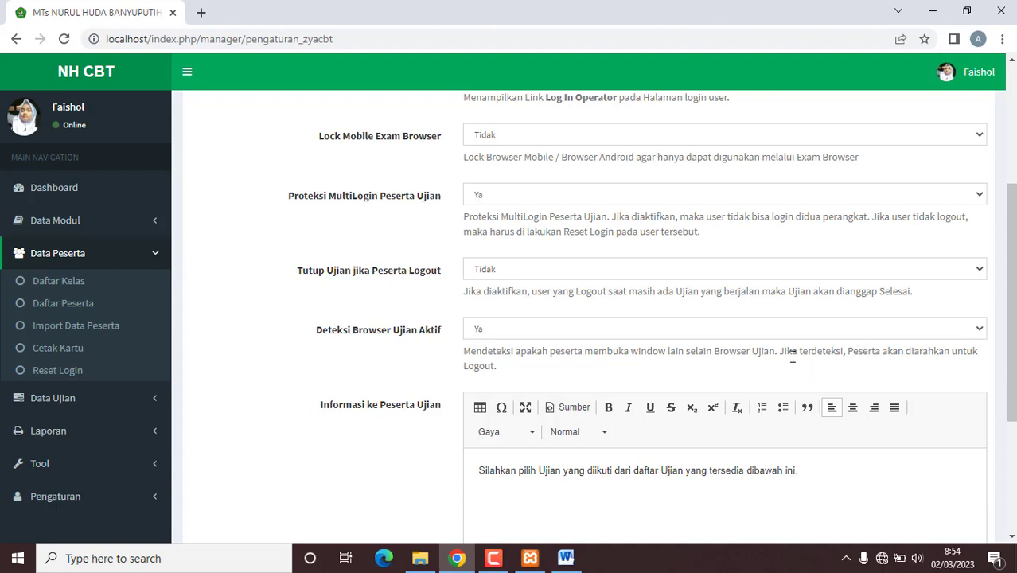
Step: Keep Deteksi Browser Ujian Aktif at Ya and save with Simpan Pengaturan
left_click(759, 337)
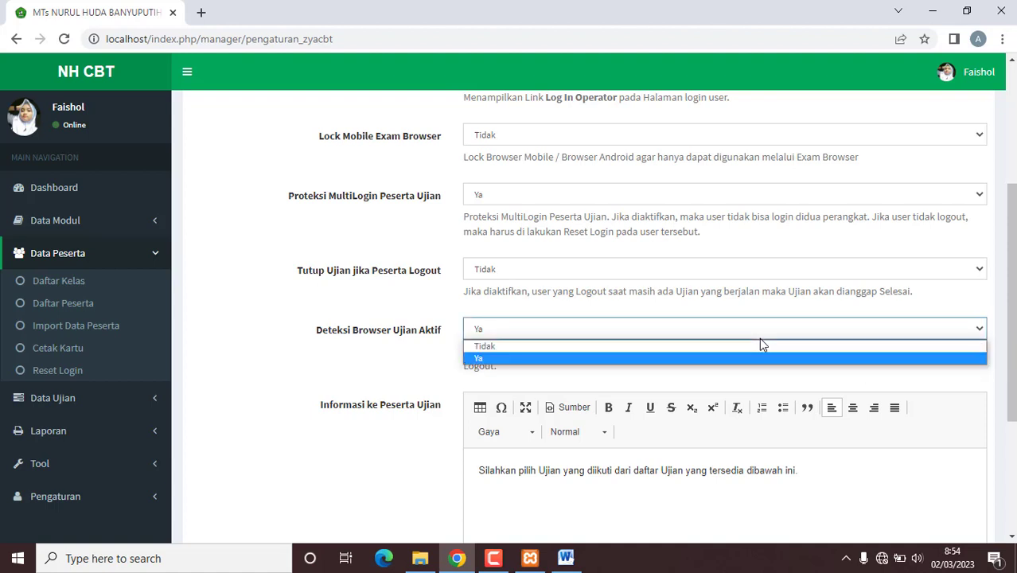
left_click(760, 337)
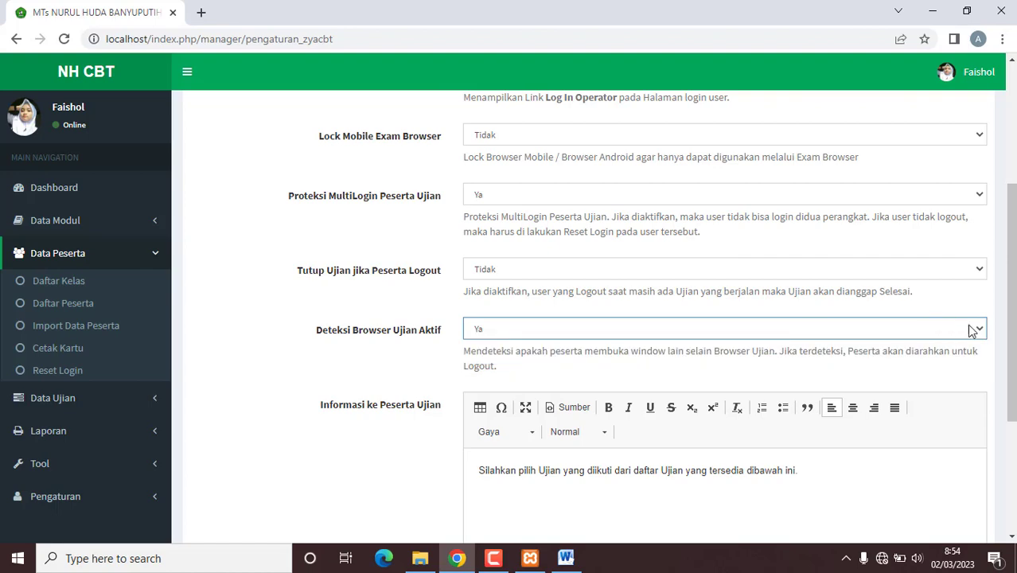
scroll(1011, 335, "down", 2)
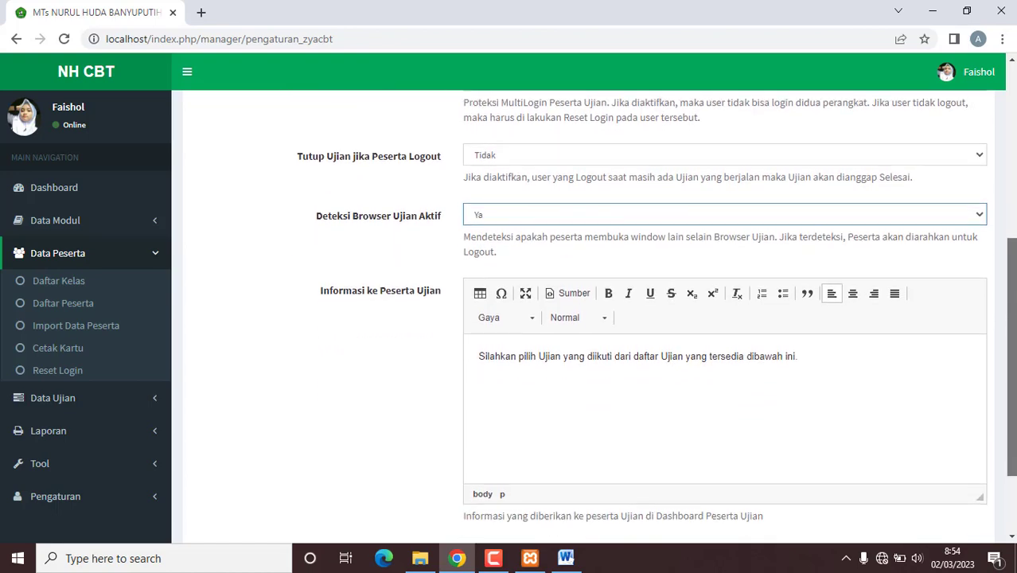
scroll(1011, 334, "up", 3)
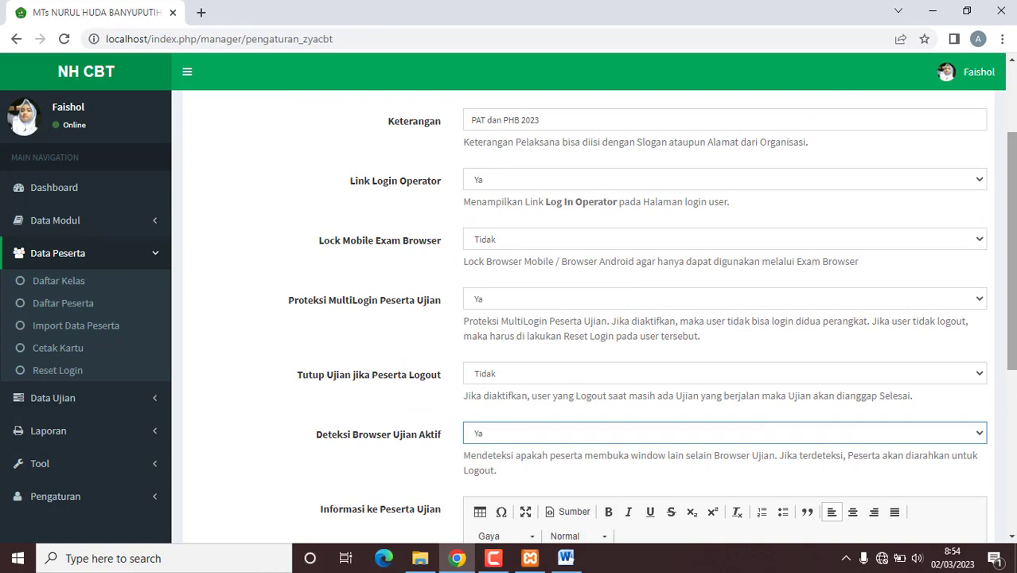
left_click_drag(1011, 251, 1011, 412)
left_click(944, 463)
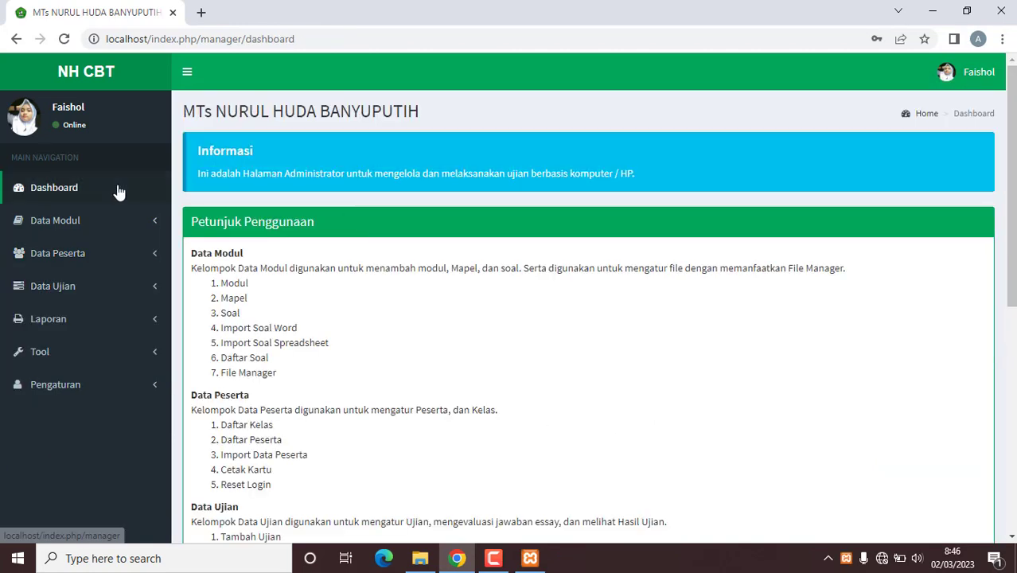
Step: Open Data Modul > Mata Pelajaran and review subjects like AKIDAH AKHLAK 7 and AL QURAN HADIST 7
left_click(95, 228)
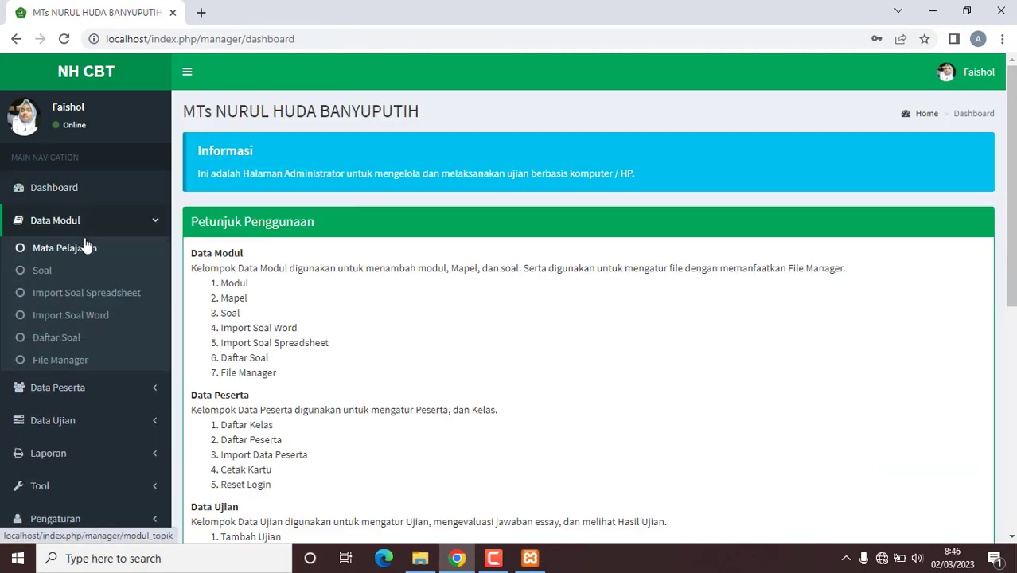
left_click(87, 248)
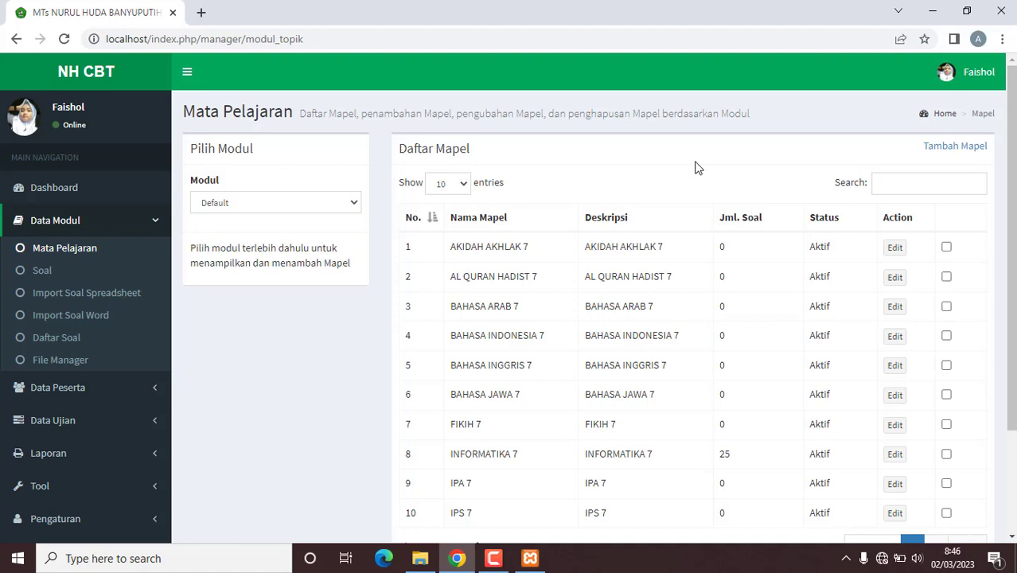
left_click_drag(452, 247, 542, 251)
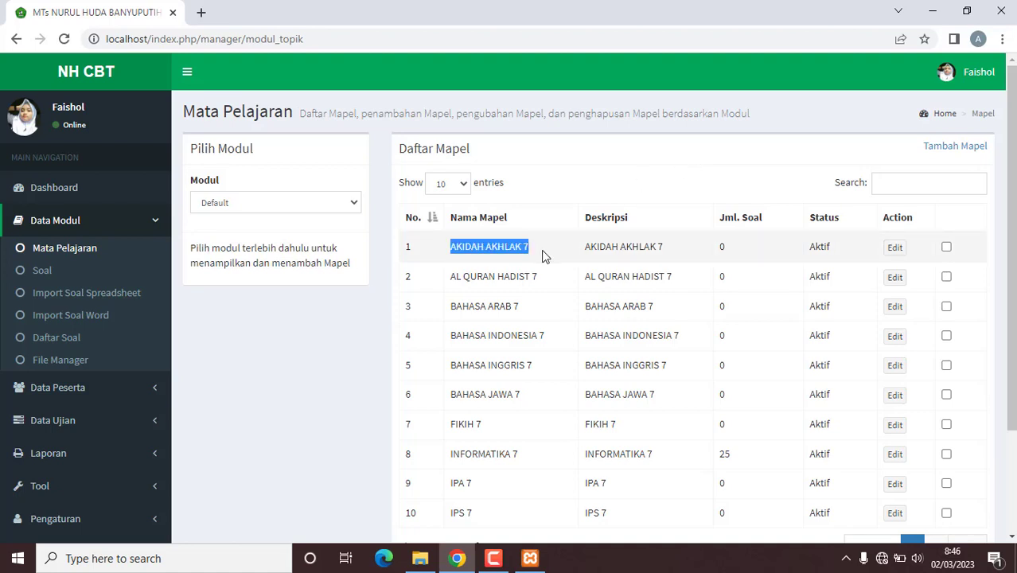
left_click_drag(462, 276, 599, 277)
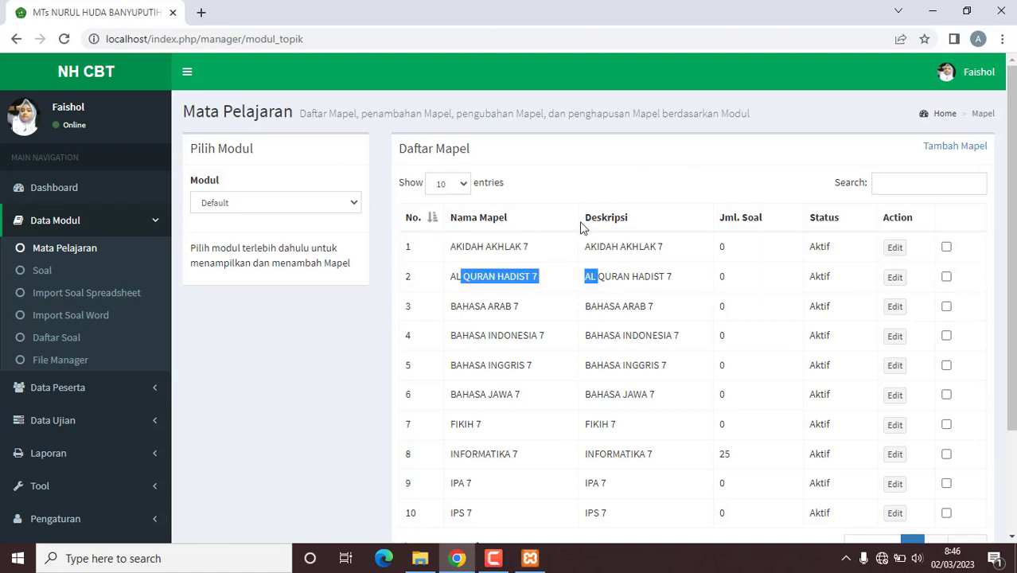
left_click(602, 183)
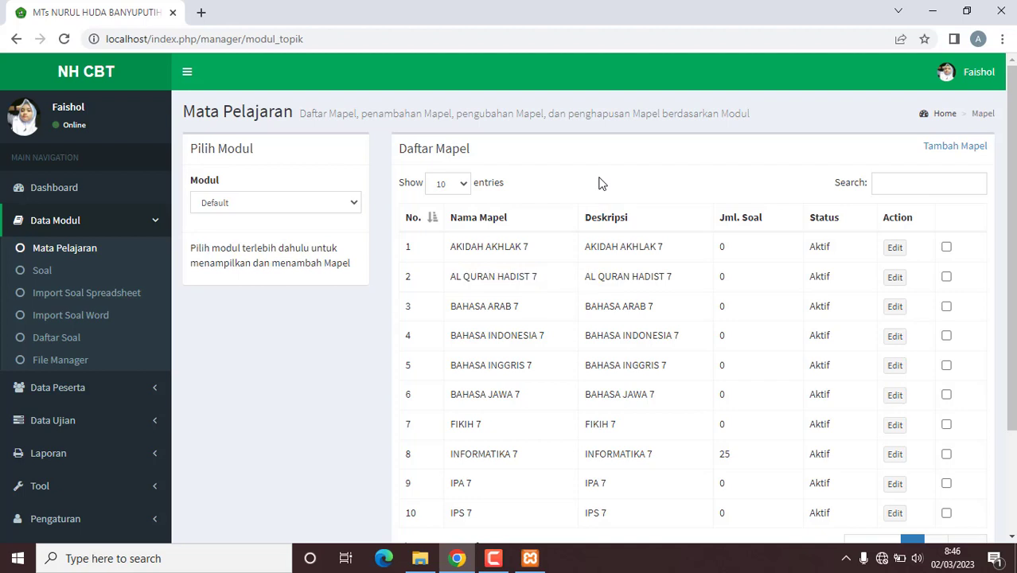
Step: Add subject INFORMATIKA 9, copying its name into Deskripsi as INFORMATIKA 9
left_click(955, 145)
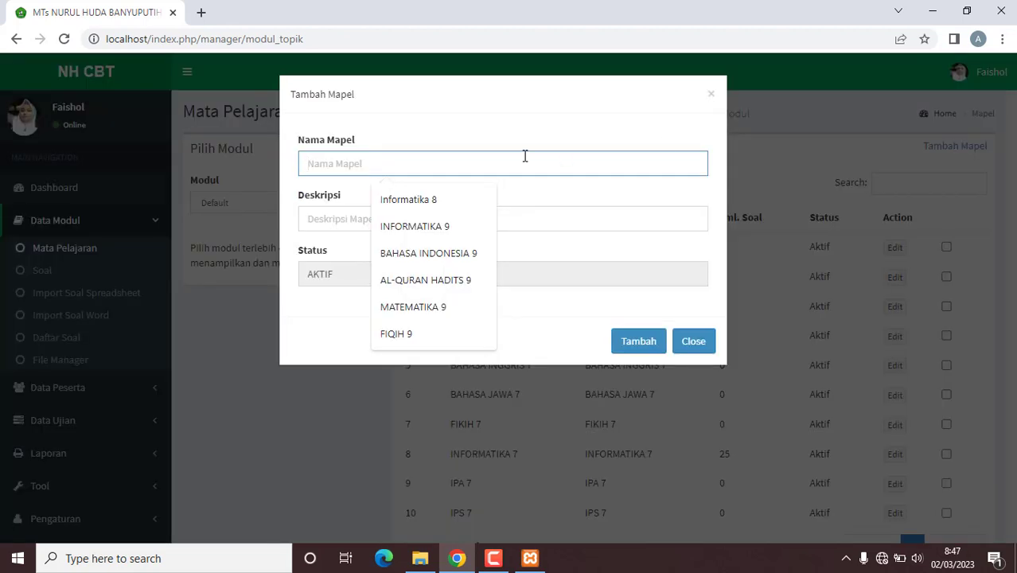
left_click(461, 226)
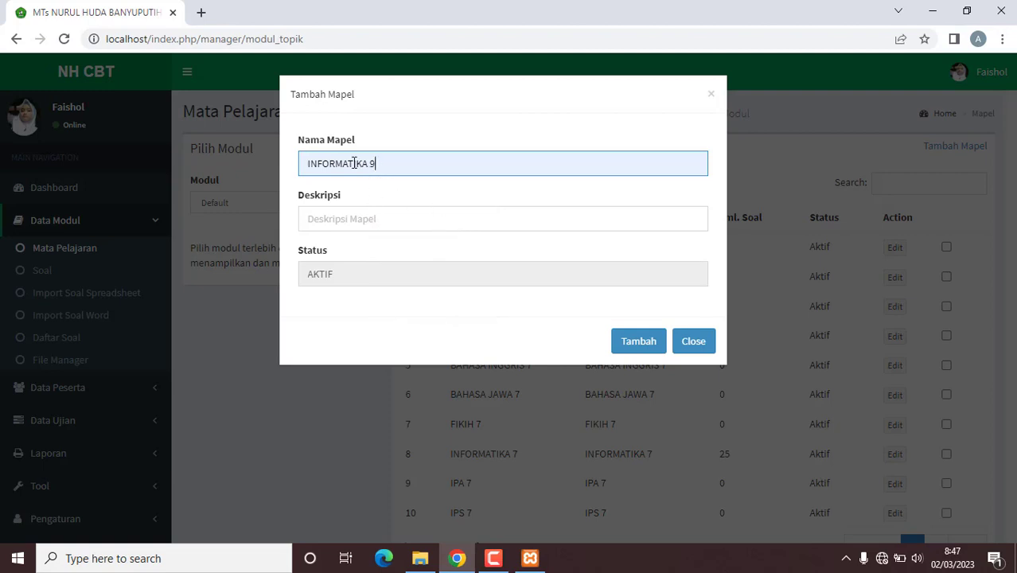
key("ctrl+a")
key("ctrl+c")
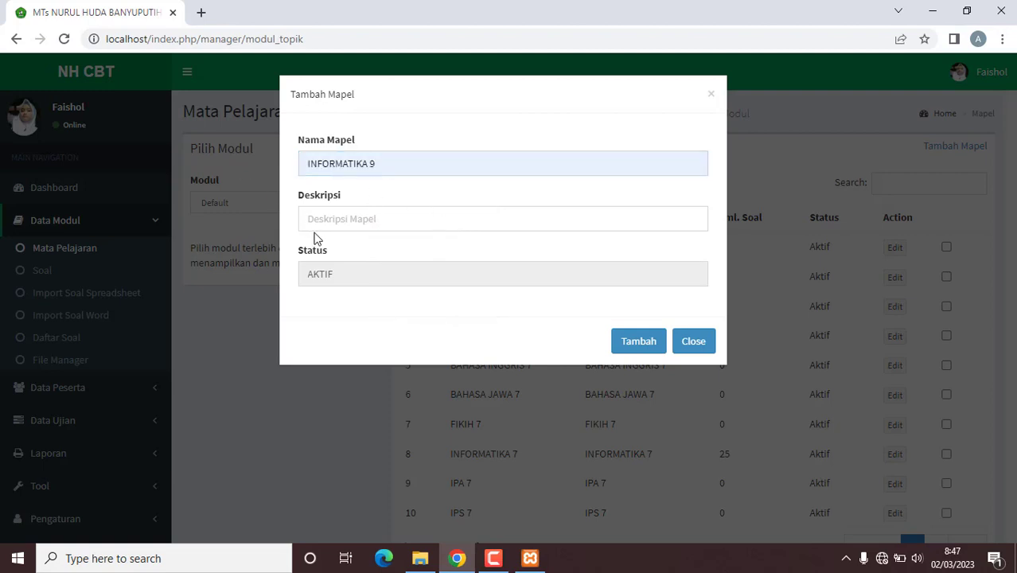
left_click(338, 220)
key("ctrl+v")
left_click(651, 342)
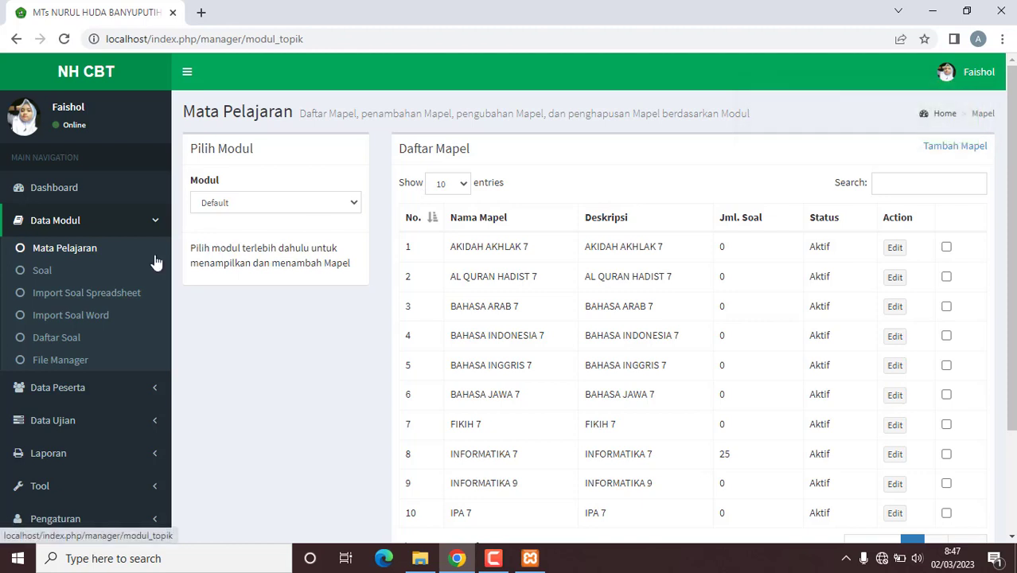
left_click(41, 272)
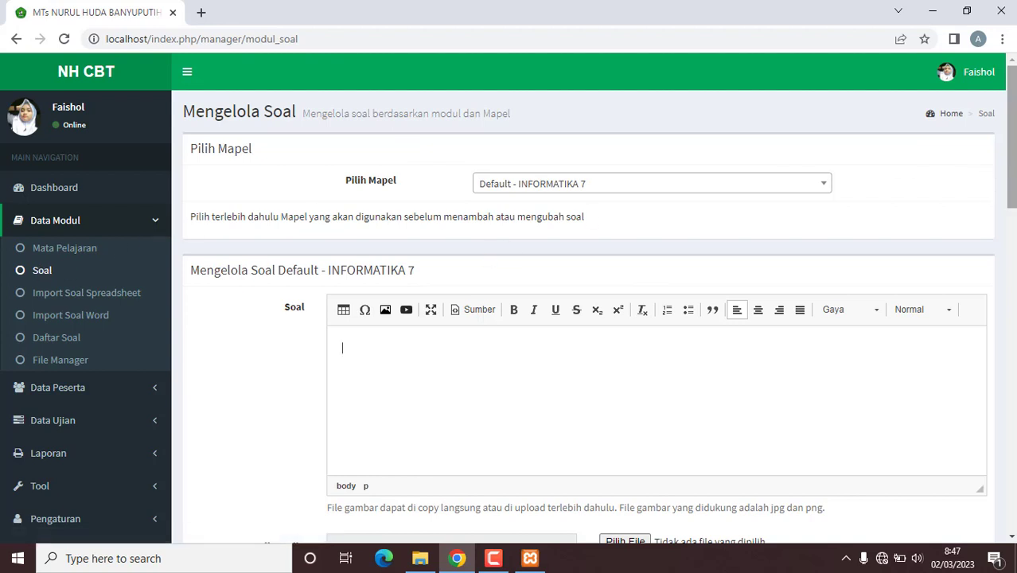
Step: Open Import Soal Word for Default - INFORMATIKA 7 [25] and start browsing for a file
mouse_move(1014, 188)
left_mouse_down()
mouse_move(1015, 247)
mouse_move(1014, 185)
left_mouse_up()
left_click(88, 322)
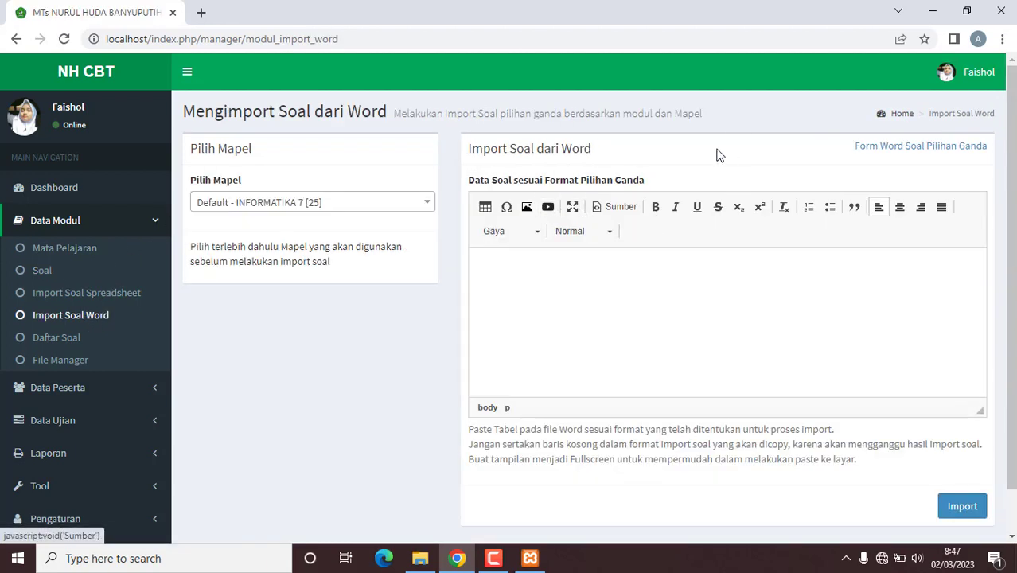
left_click(420, 559)
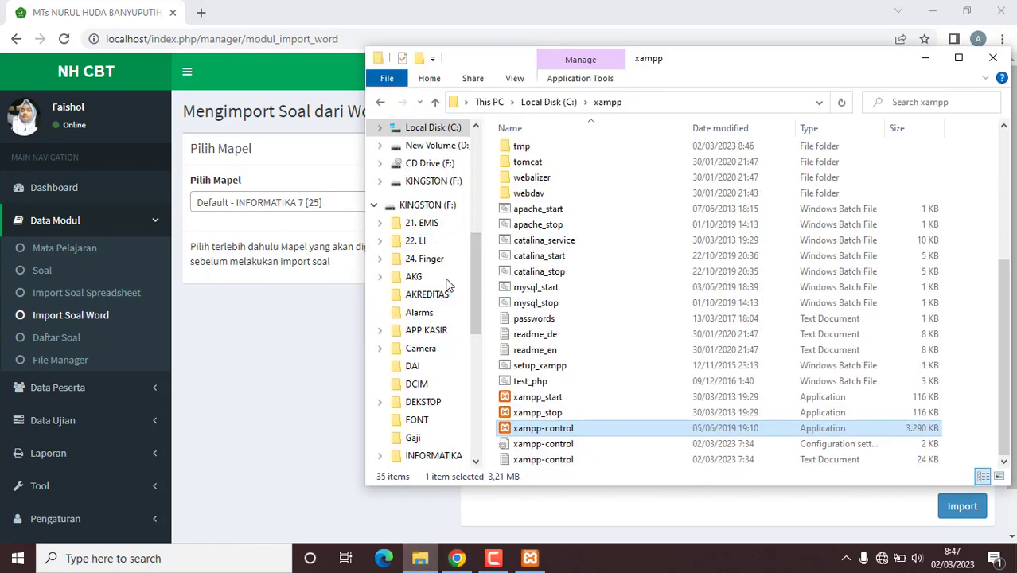
Step: Browse to F:\UJIAN\2023\PHB\GENAP\KELAS 7 and open Template FIKIH 7 in Word
left_click_drag(472, 269, 471, 365)
left_click(413, 431)
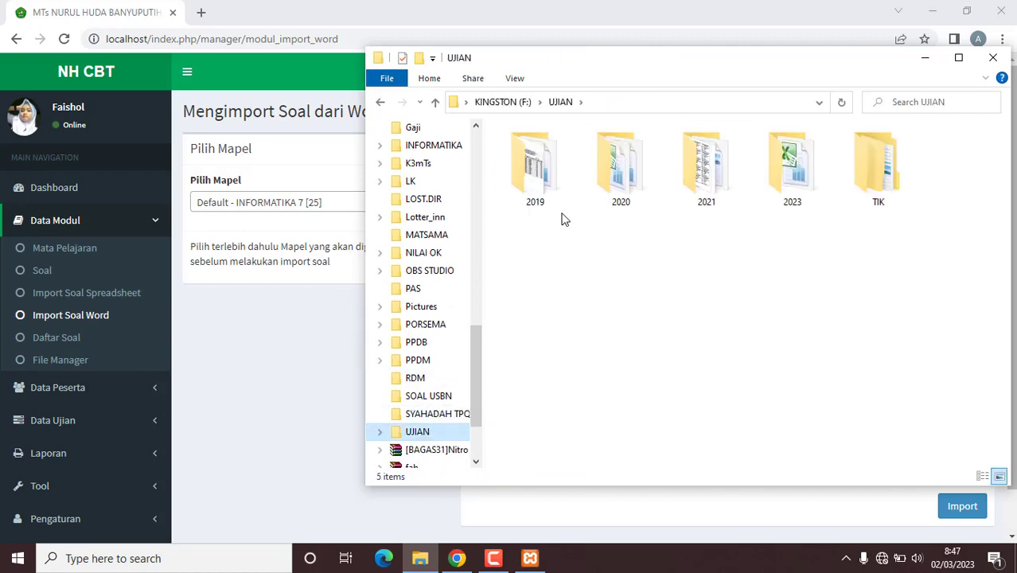
double_click(800, 185)
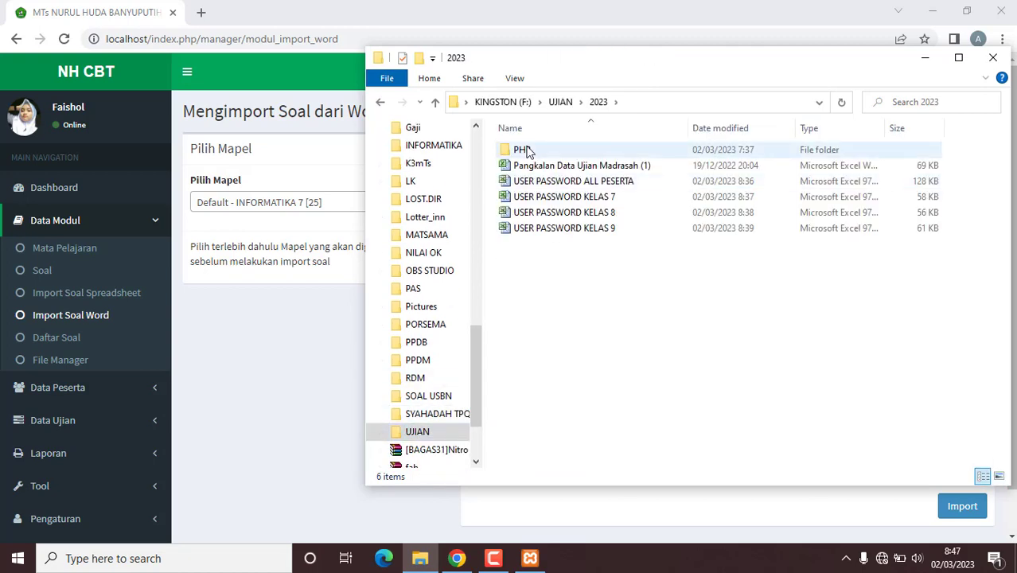
left_click(524, 151)
double_click(525, 150)
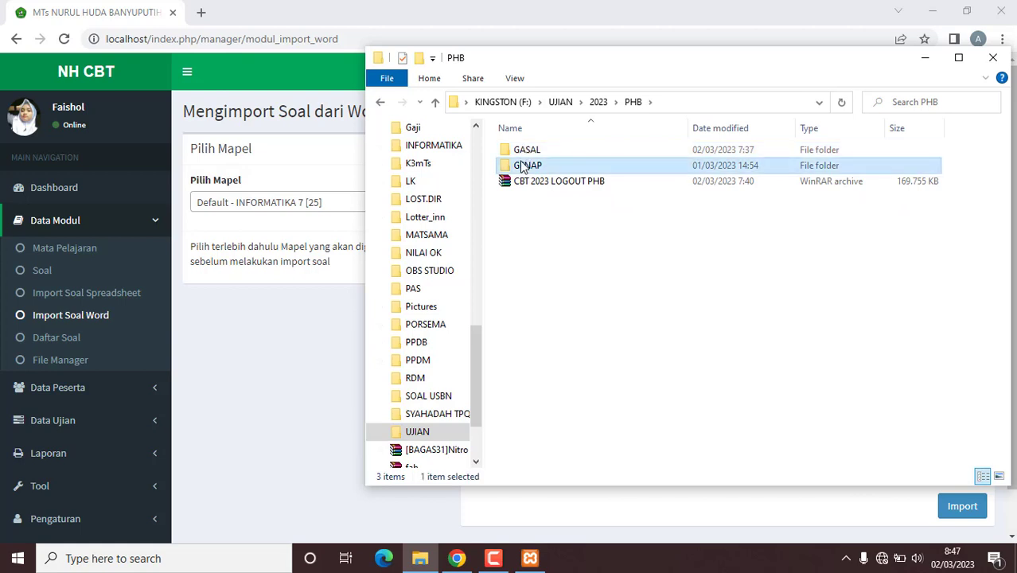
double_click(522, 164)
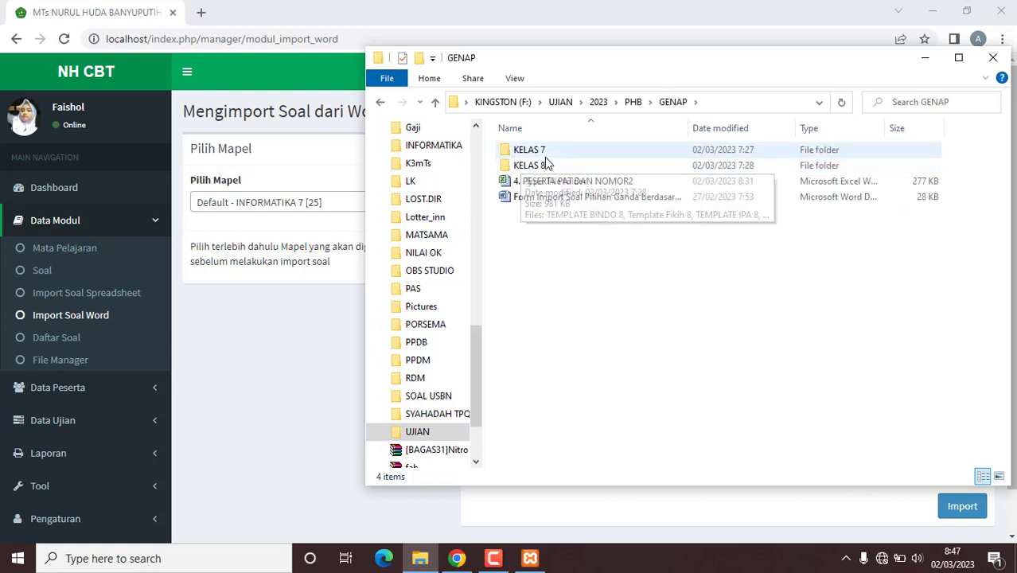
double_click(544, 156)
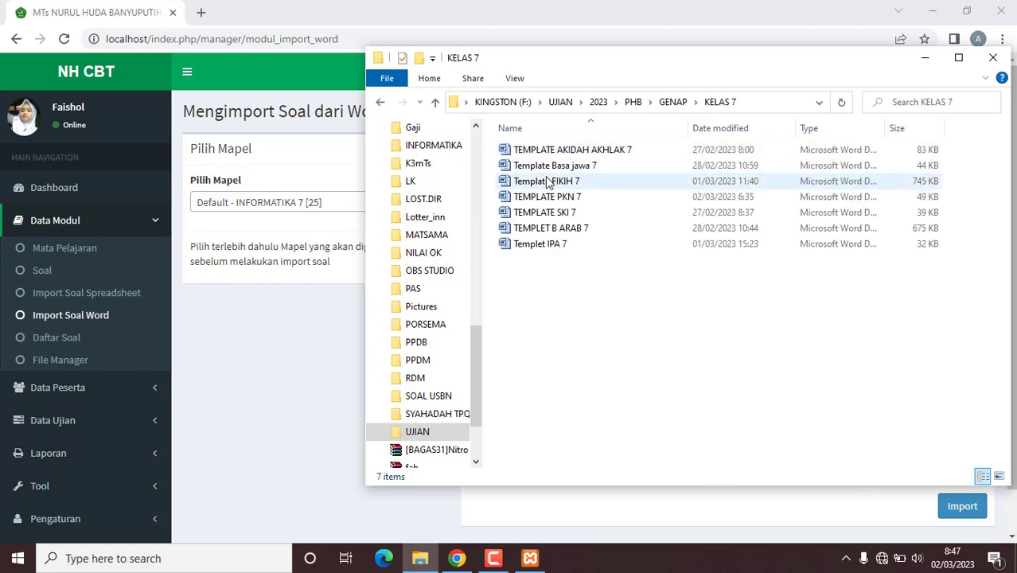
left_click(547, 182)
double_click(548, 183)
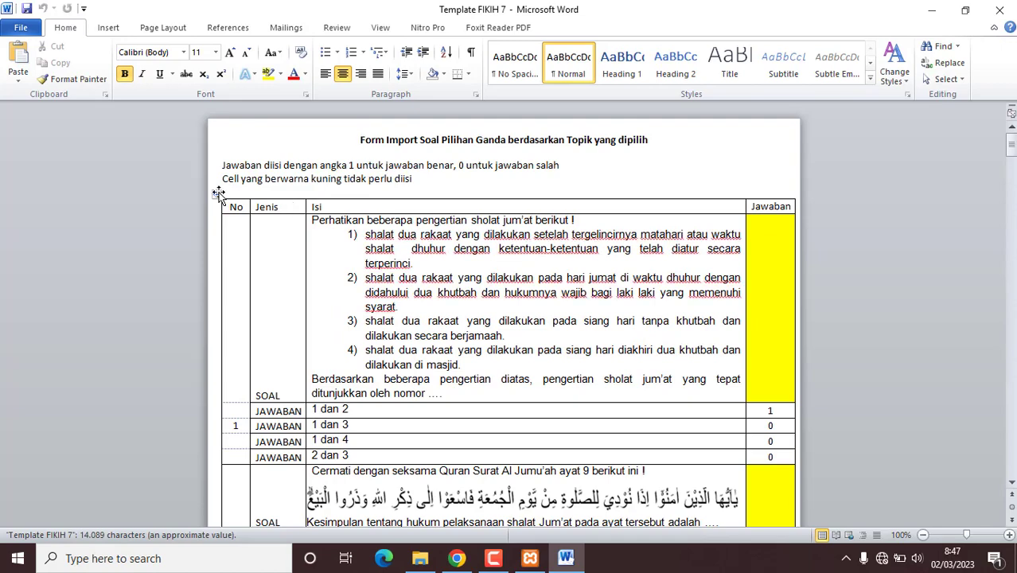
Step: Select and copy the whole Template FIKIH 7 question table, then minimize Word to return to NH CBT
left_click(216, 194)
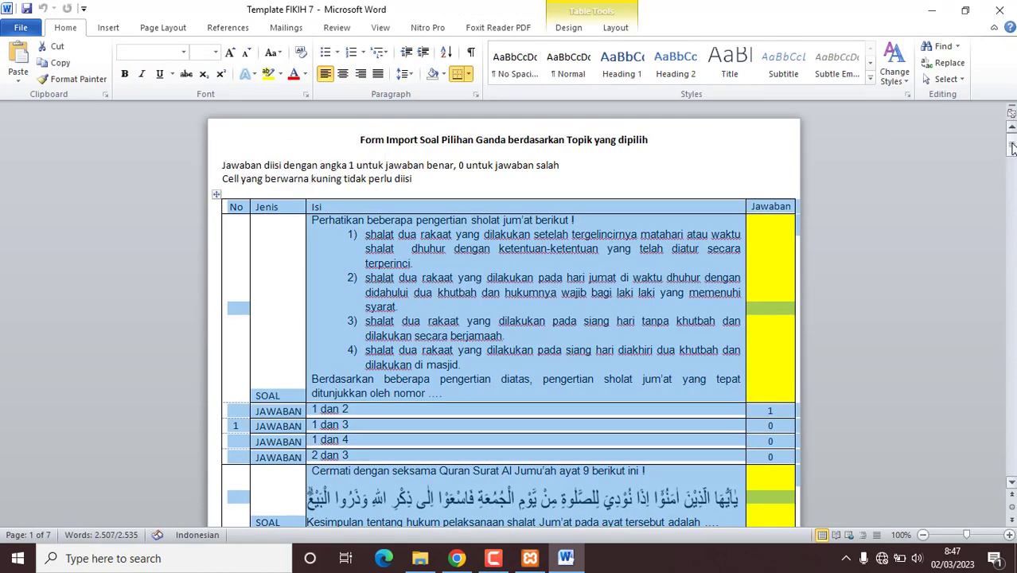
mouse_move(1009, 143)
left_mouse_down()
mouse_move(1007, 484)
mouse_move(1010, 144)
left_mouse_up()
left_click(931, 9)
left_click(318, 151)
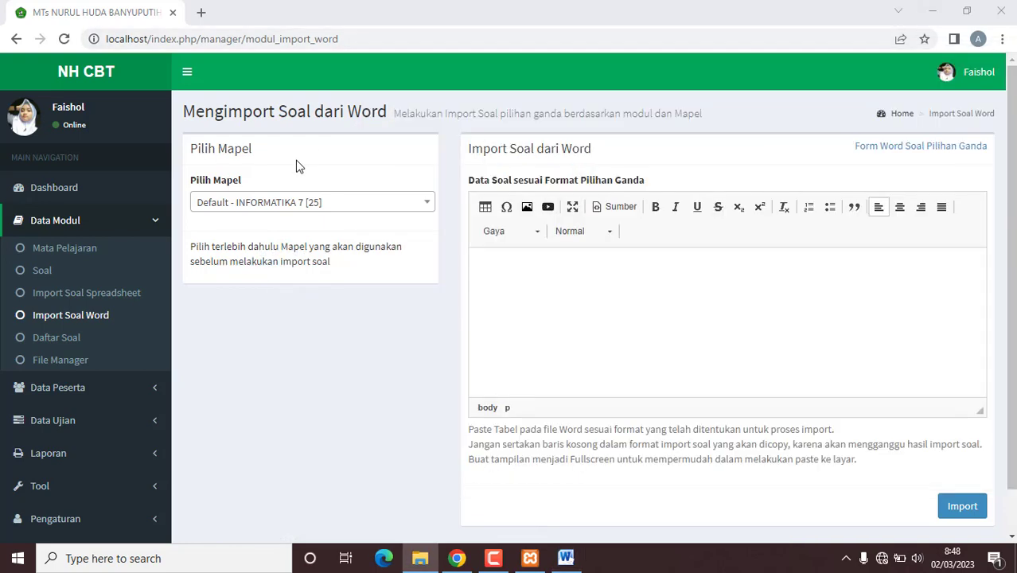
Step: Choose Default - FIKIH 7 as the subject, paste the copied question table and import it
left_click_drag(295, 163, 77, 321)
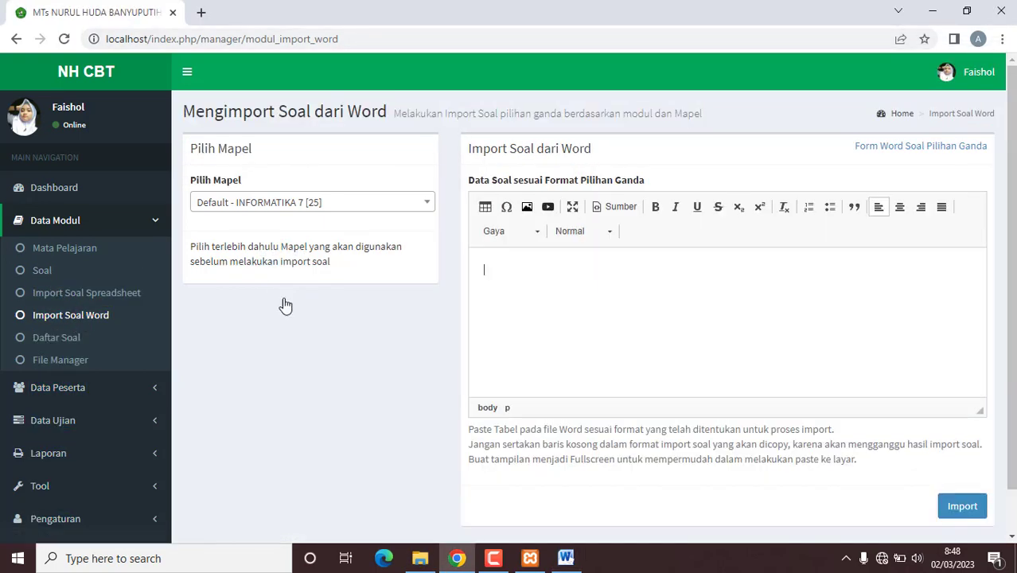
left_click_drag(319, 311, 423, 213)
left_click(424, 213)
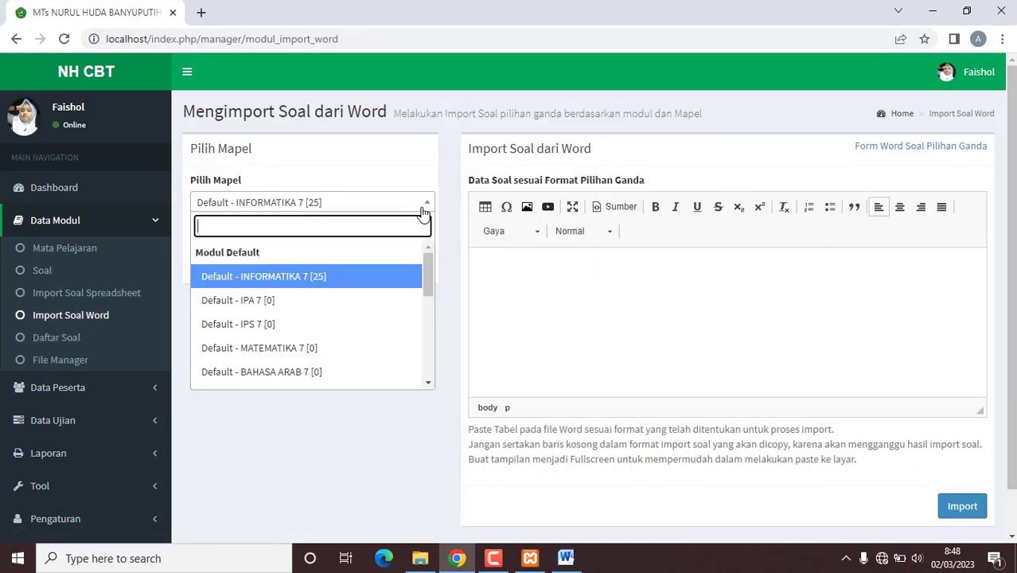
left_click_drag(423, 267, 427, 318)
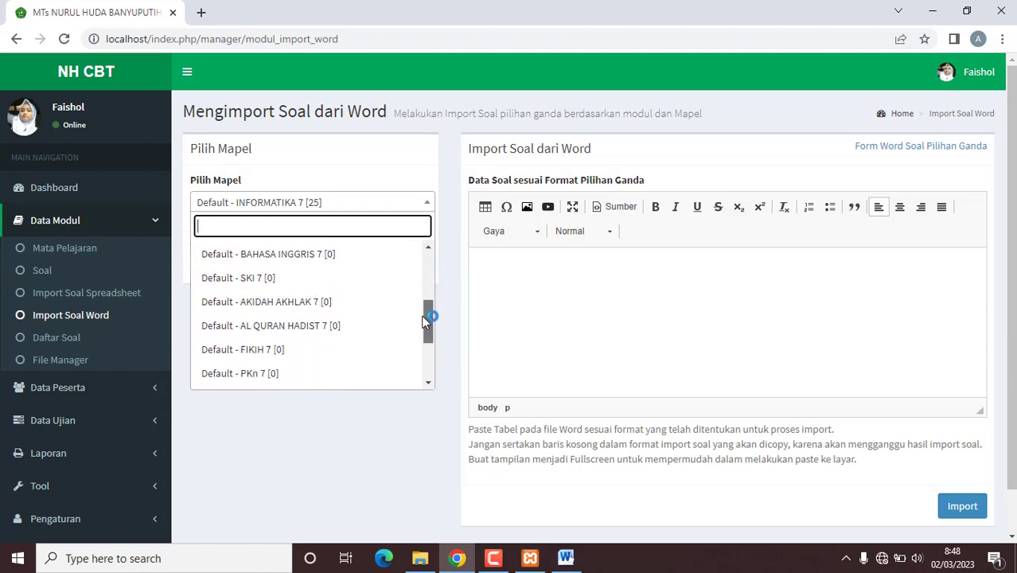
left_click(261, 344)
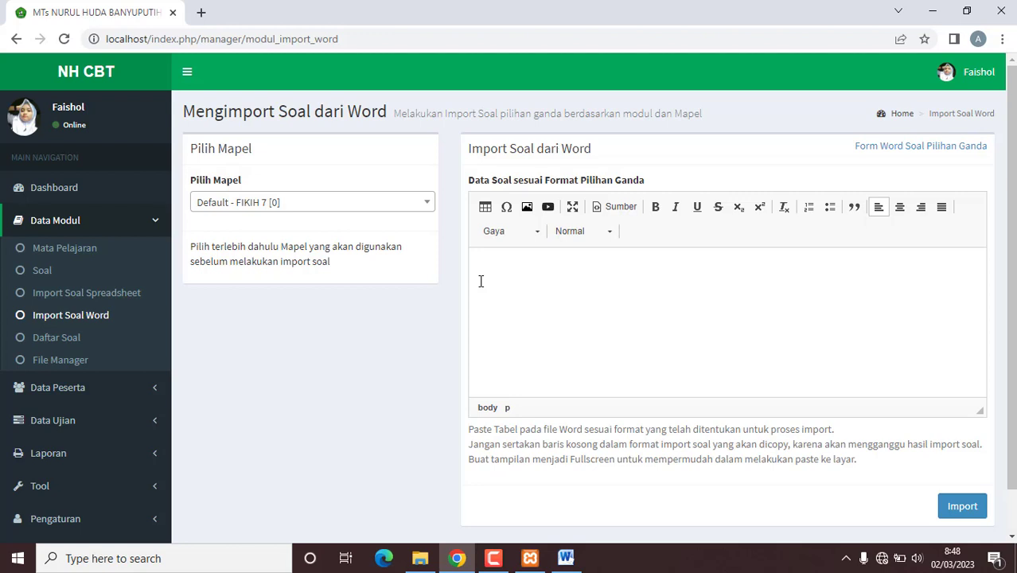
key("ctrl+v")
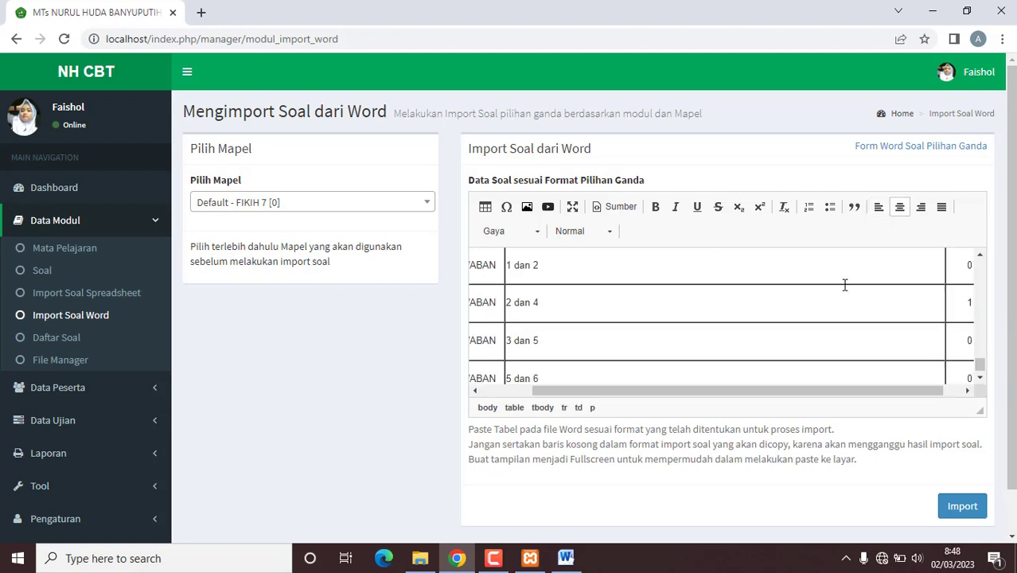
left_click_drag(679, 391, 591, 393)
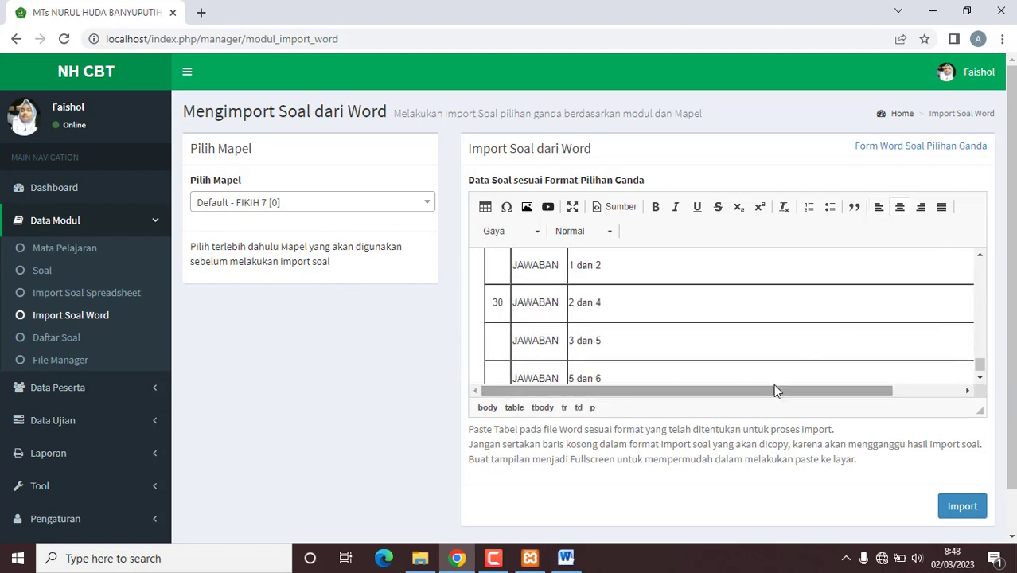
left_click(961, 507)
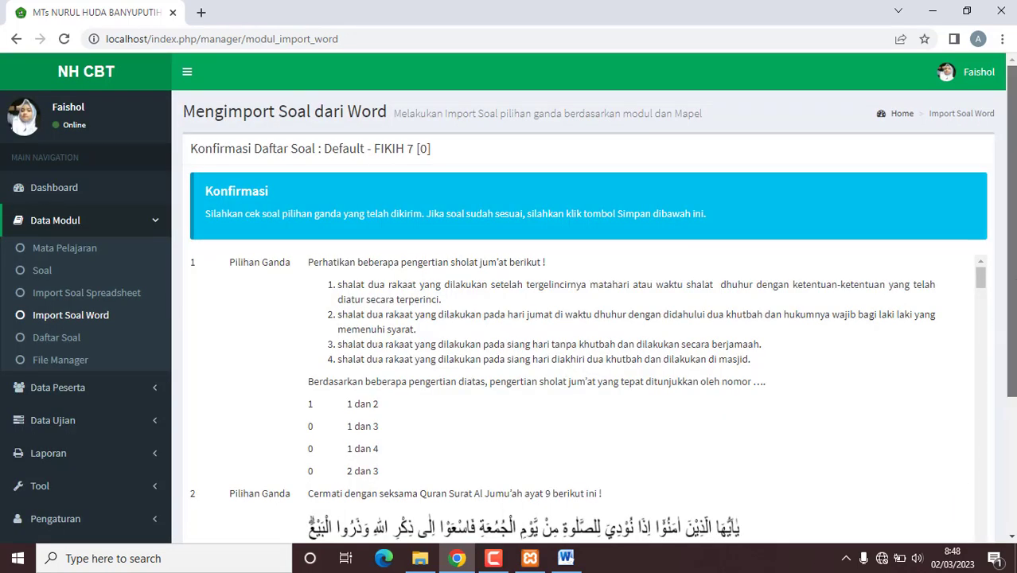
scroll(1011, 358, "down", 1)
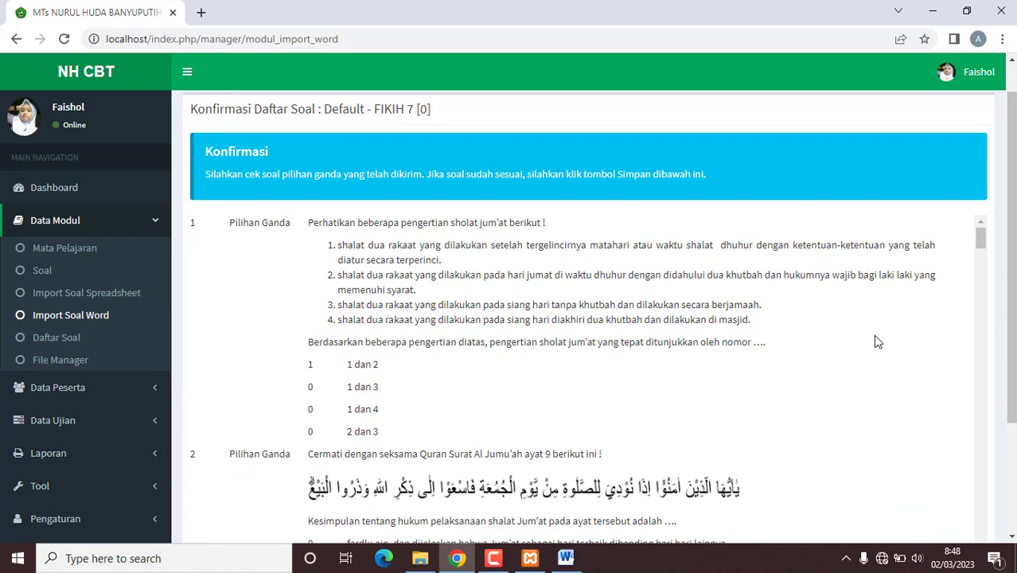
scroll(873, 334, "down", 3)
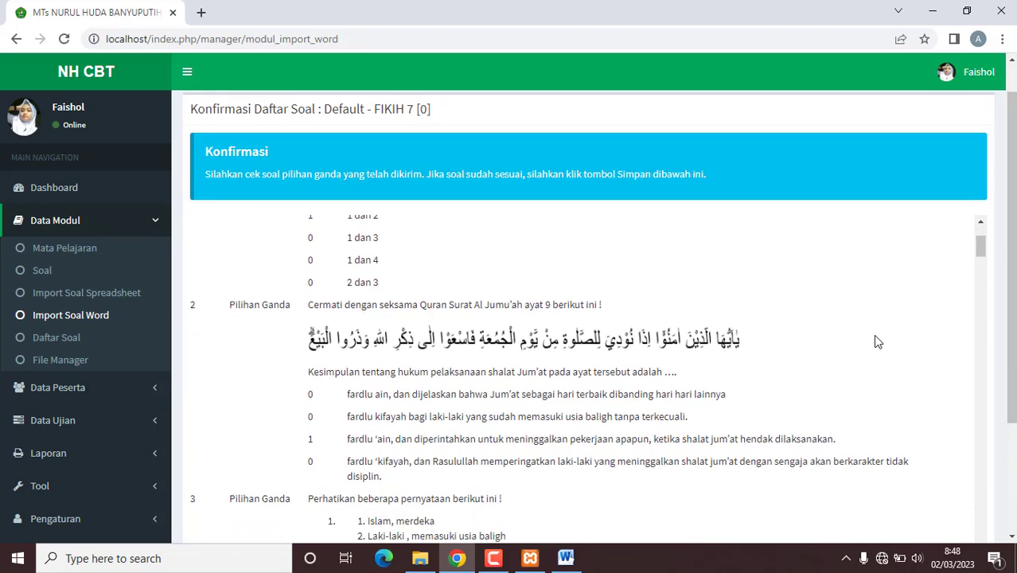
scroll(875, 335, "down", 3)
scroll(875, 341, "down", 1)
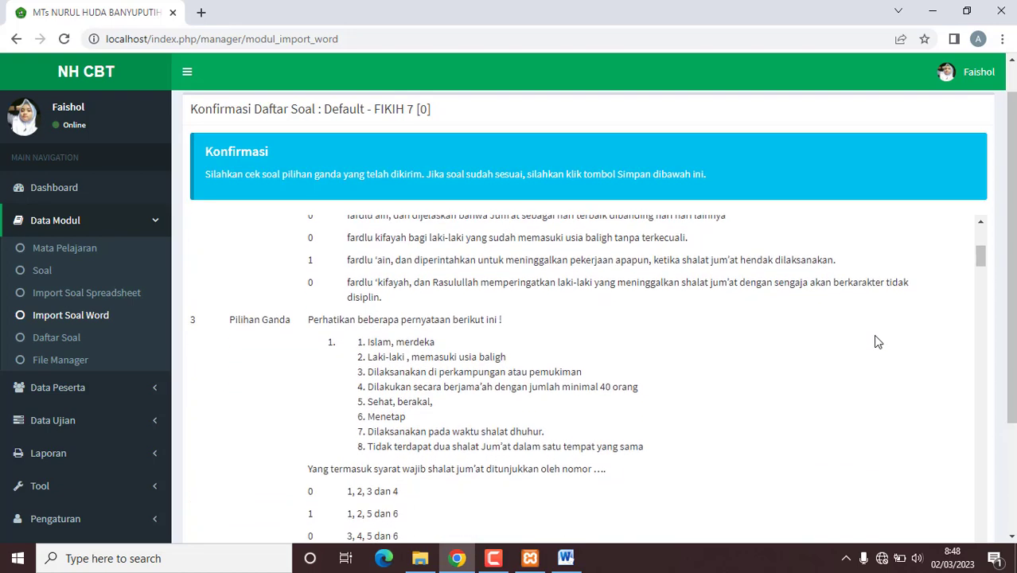
scroll(875, 342, "down", 1)
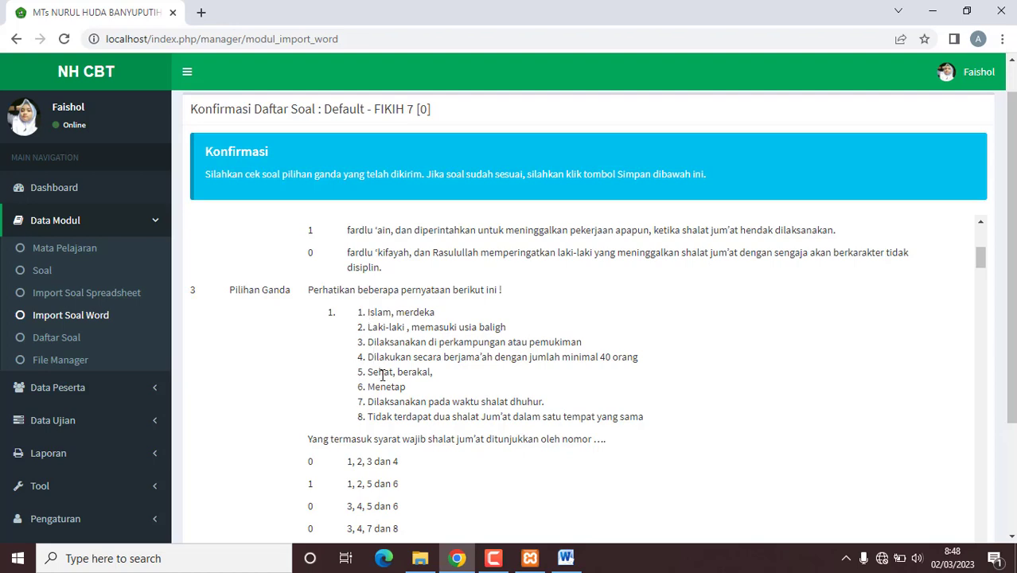
scroll(384, 390, "down", 4)
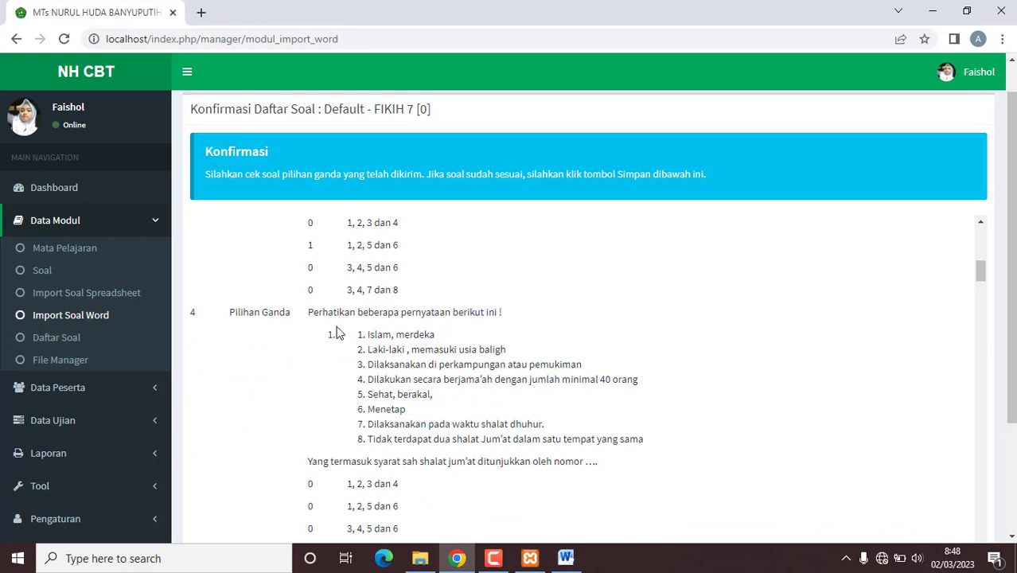
scroll(352, 339, "down", 5)
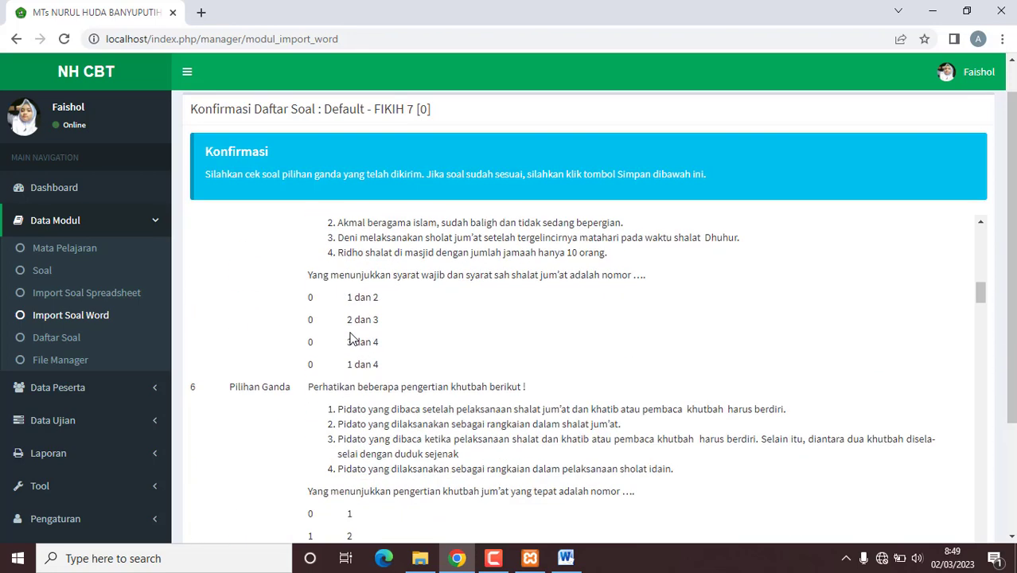
scroll(353, 338, "down", 5)
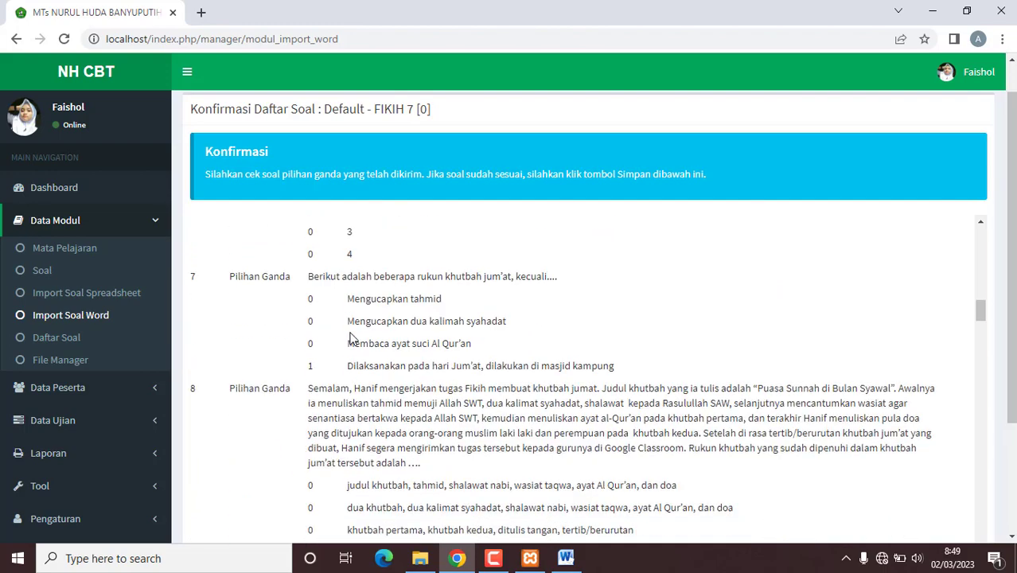
scroll(353, 338, "down", 5)
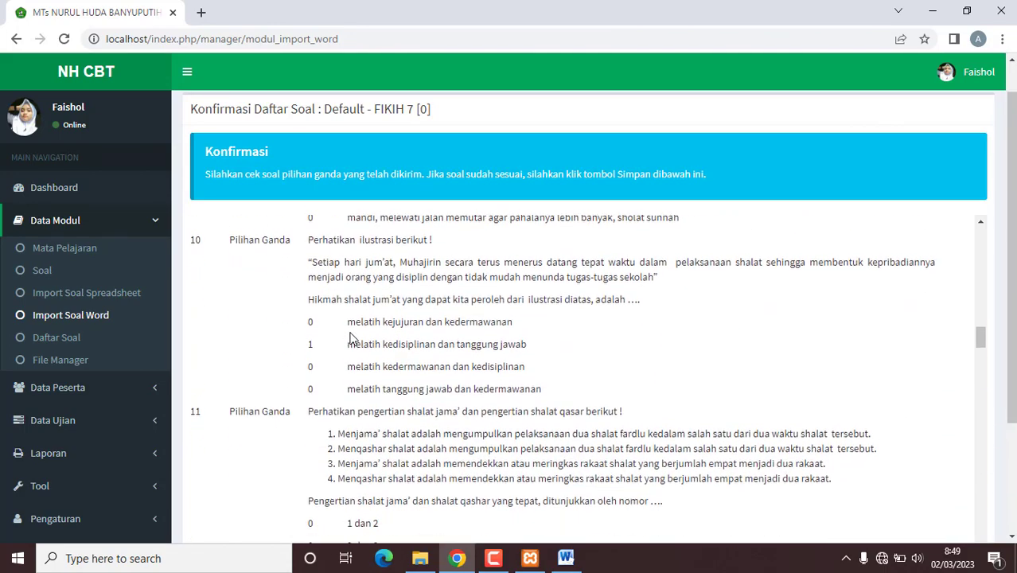
scroll(353, 338, "down", 5)
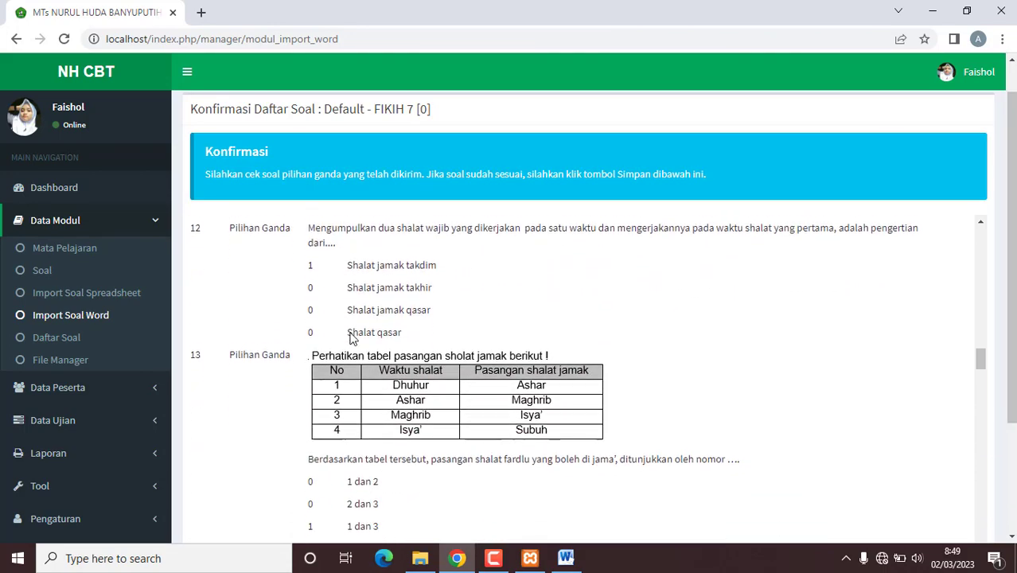
scroll(353, 339, "down", 5)
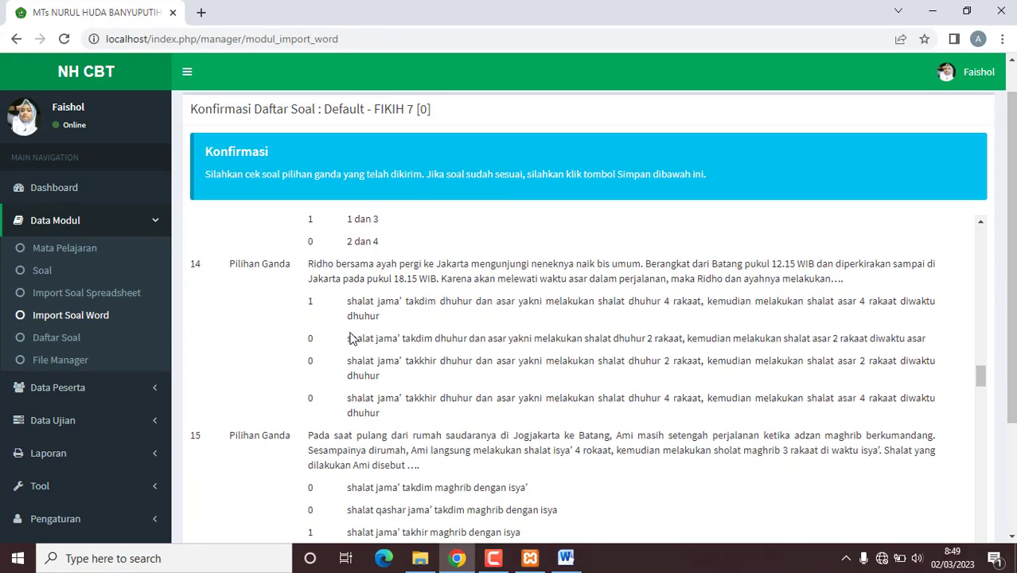
scroll(353, 338, "down", 5)
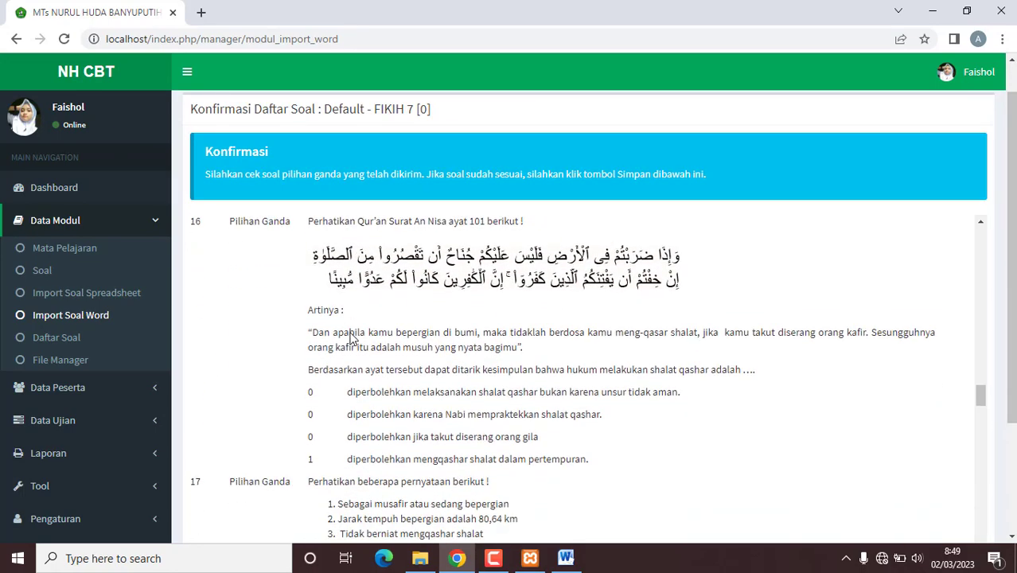
scroll(353, 338, "down", 5)
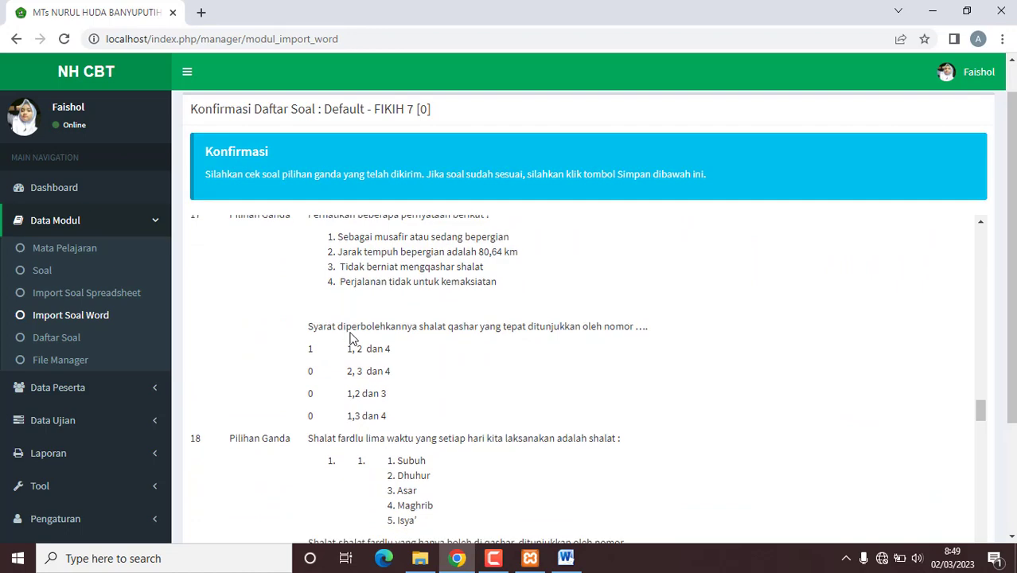
scroll(352, 338, "down", 3)
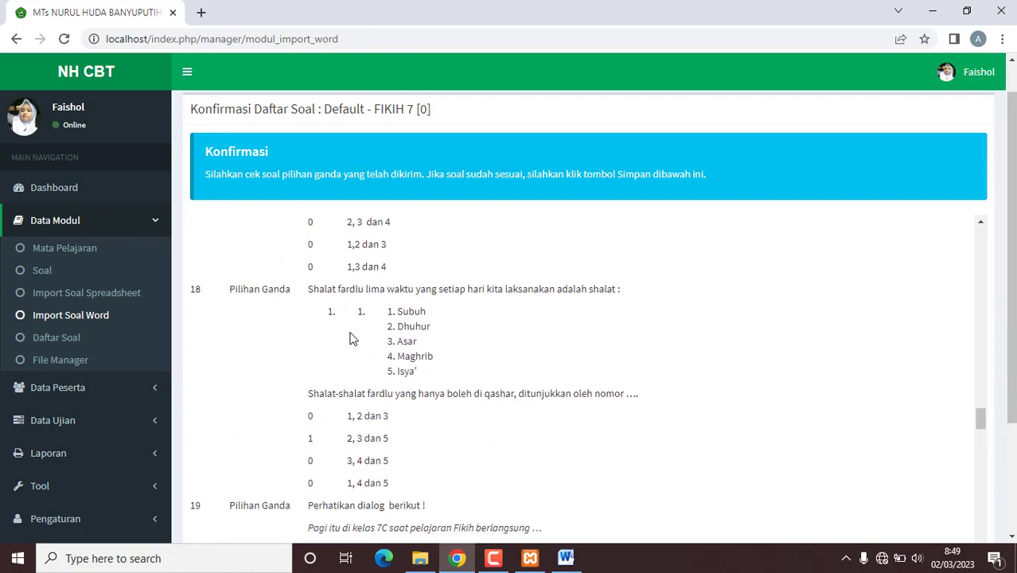
scroll(384, 326, "down", 5)
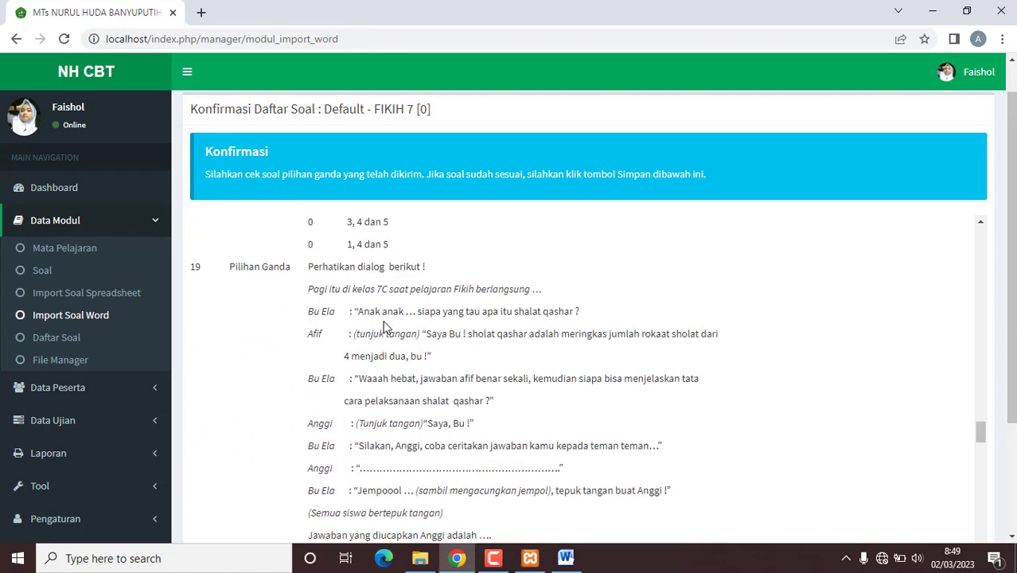
scroll(384, 327, "down", 10)
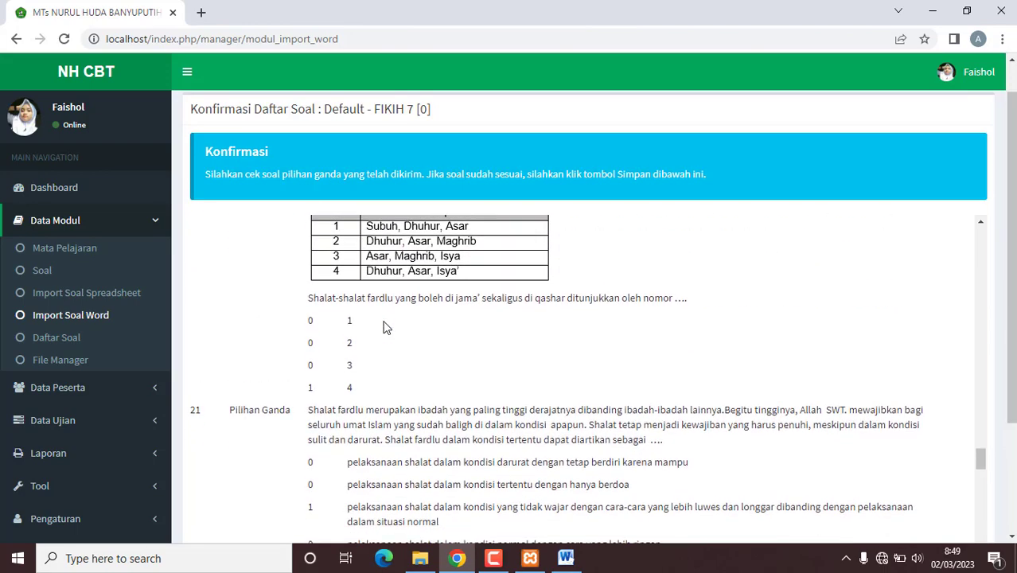
scroll(384, 327, "down", 8)
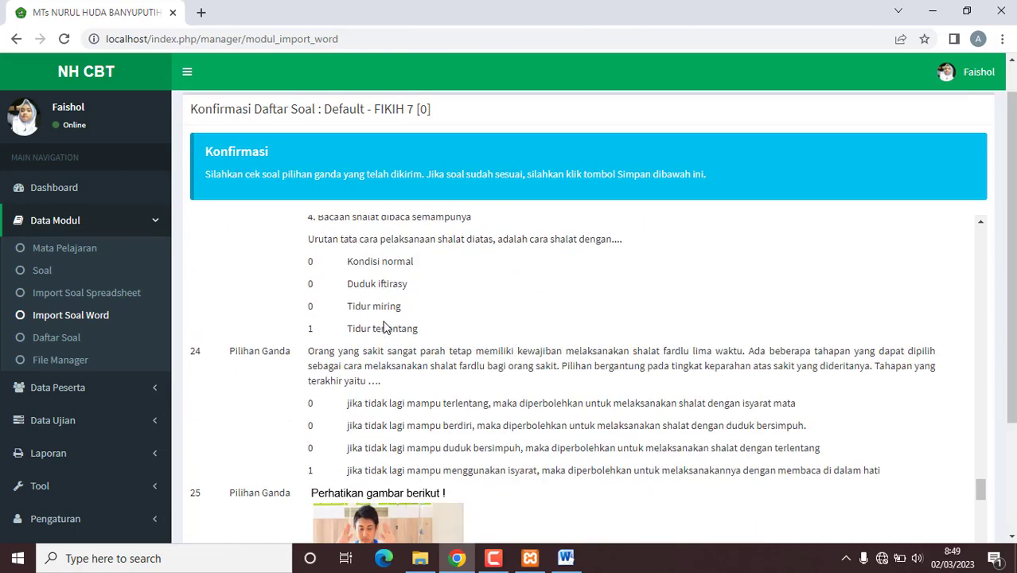
scroll(383, 320, "down", 9)
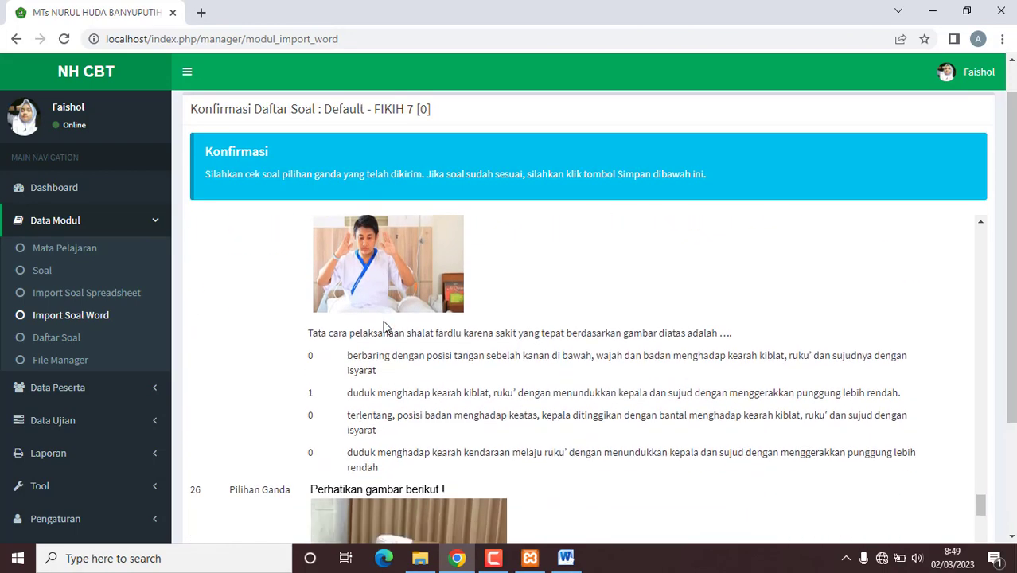
scroll(384, 321, "down", 9)
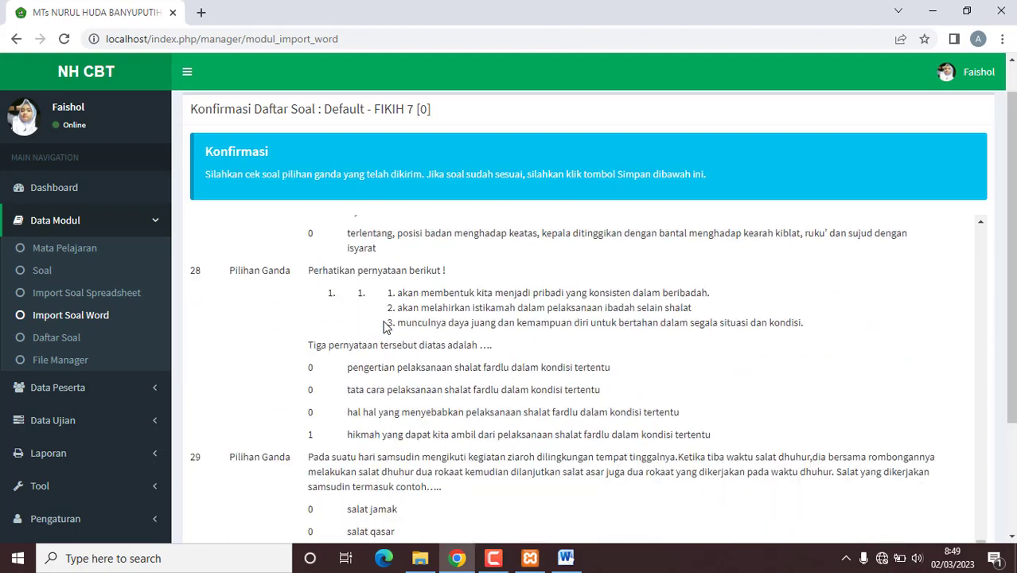
scroll(384, 326, "down", 5)
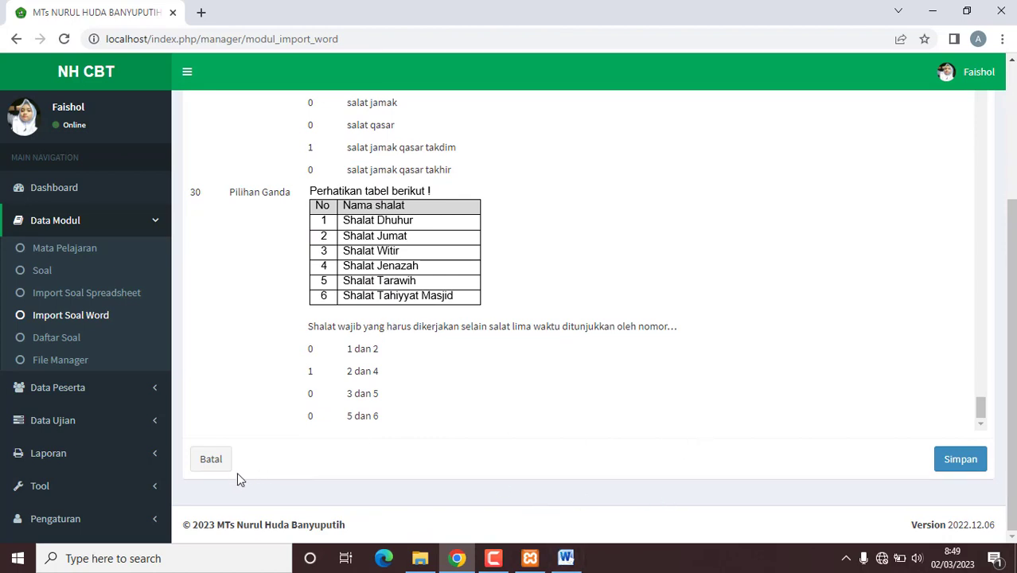
Step: Save the 30 FIKIH 7 questions and 120 answers, then dismiss the import message
left_click(567, 565)
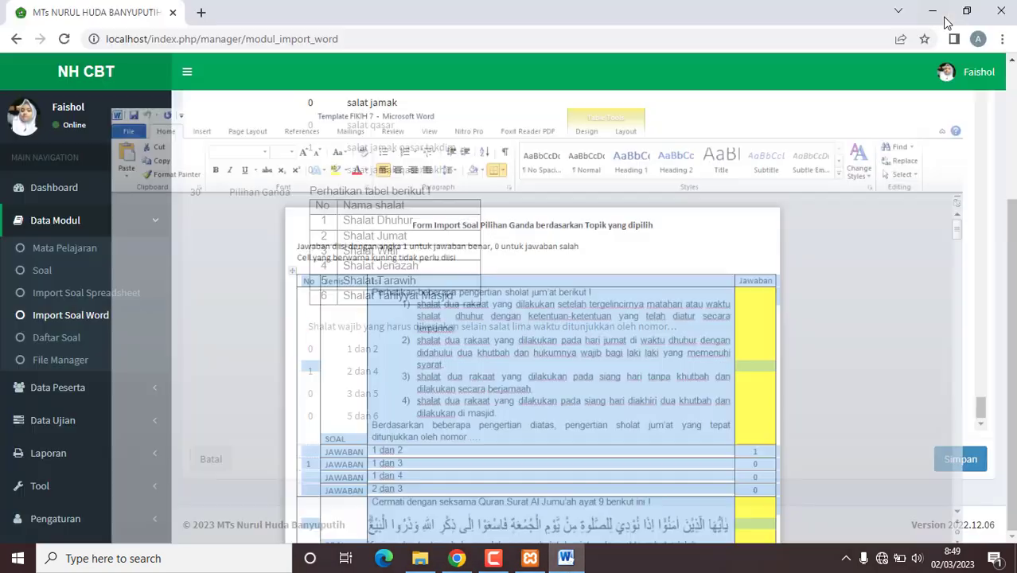
left_click(934, 9)
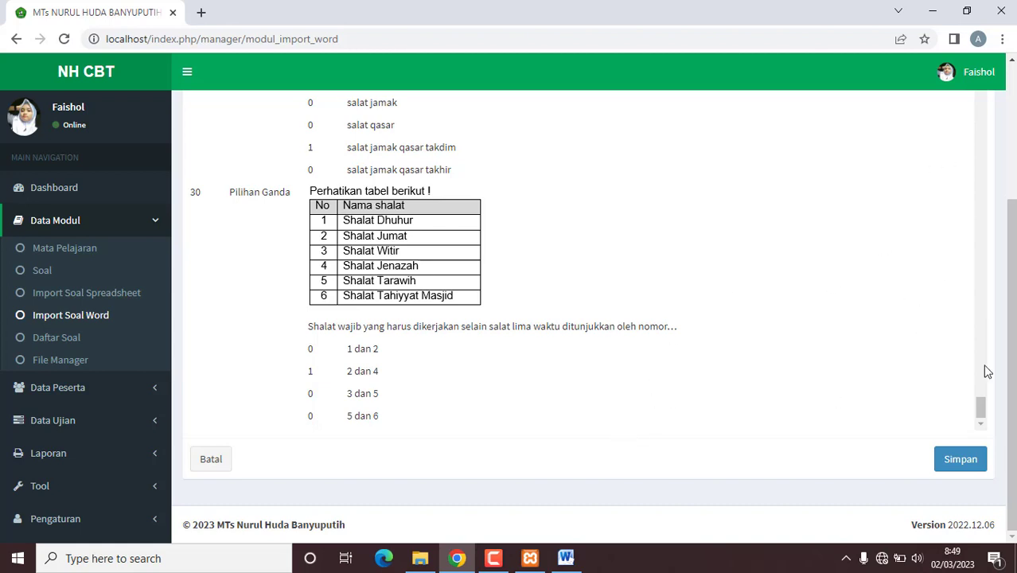
left_click(952, 461)
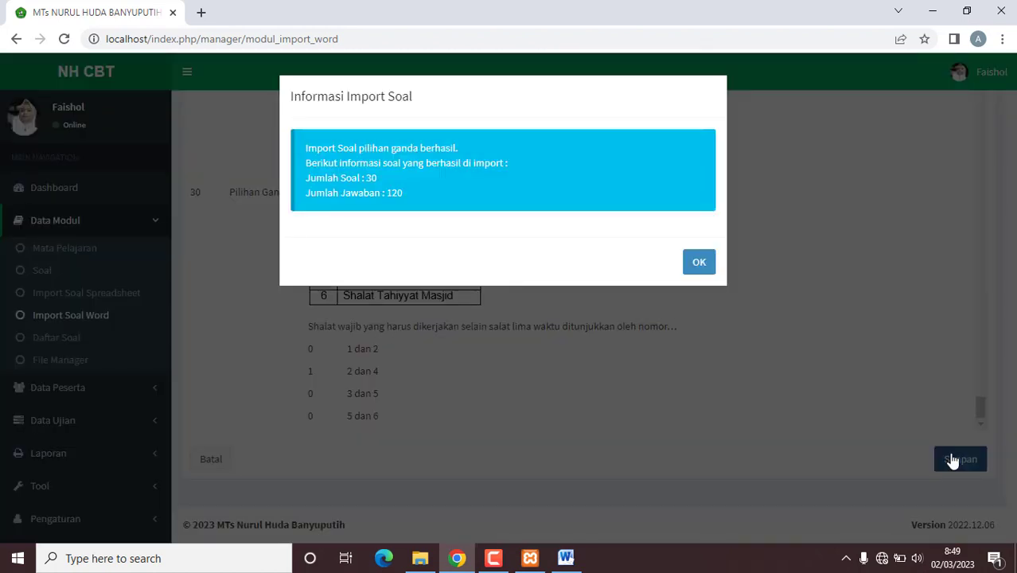
left_click(702, 266)
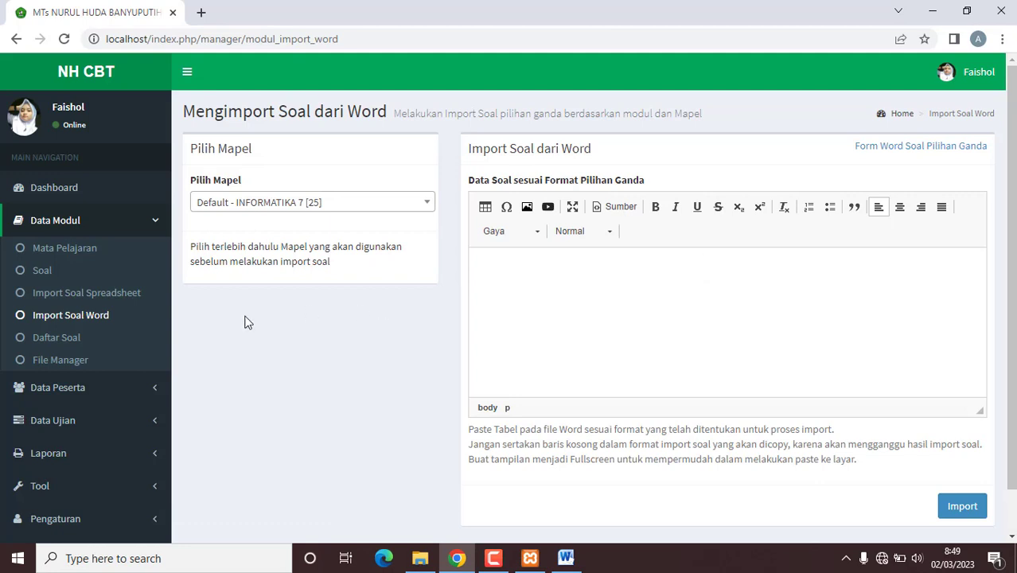
Step: List the Default - FIKIH 7 [30] questions and open question 3 for editing
left_click(58, 338)
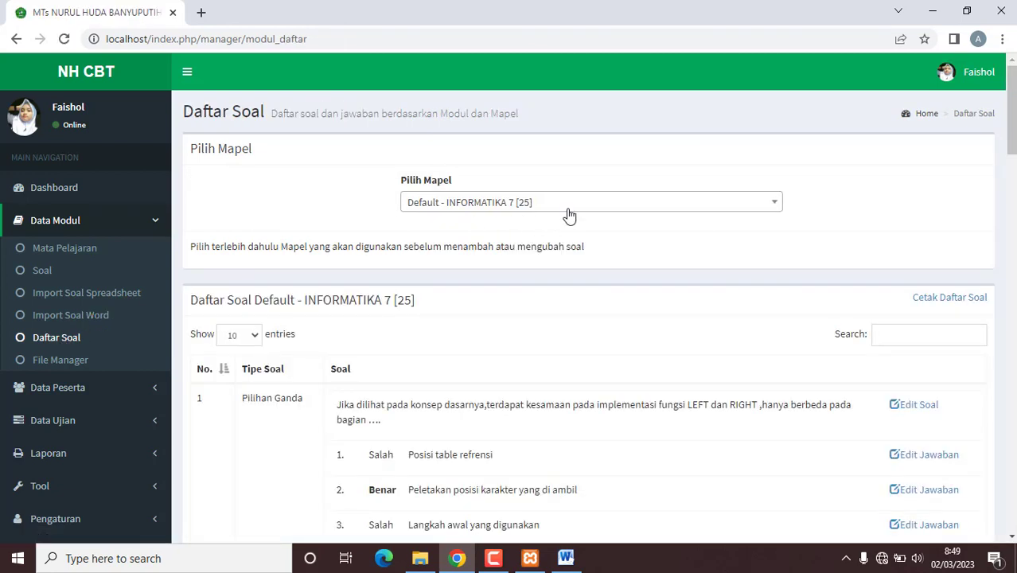
left_click(569, 214)
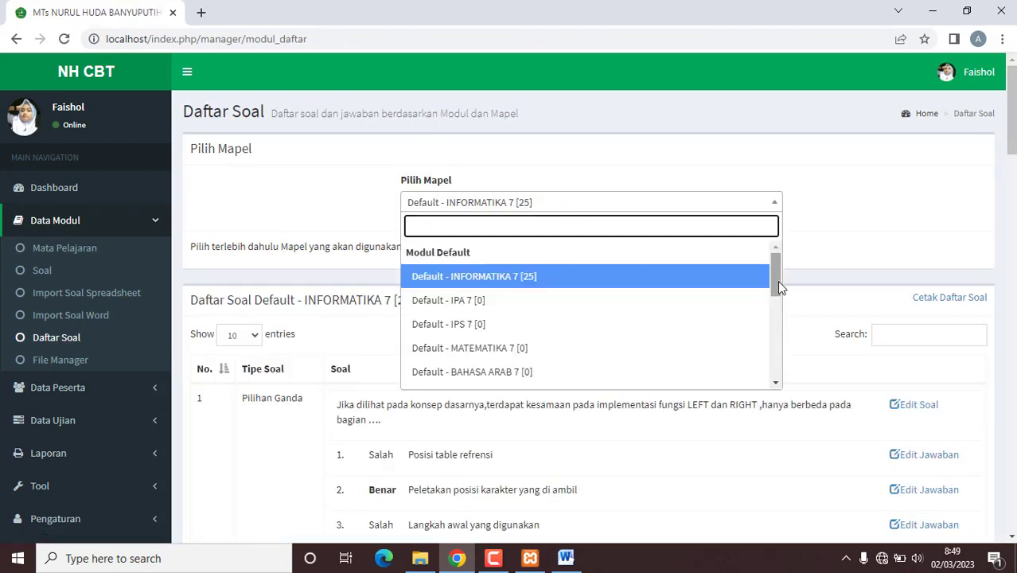
left_click_drag(780, 289, 777, 344)
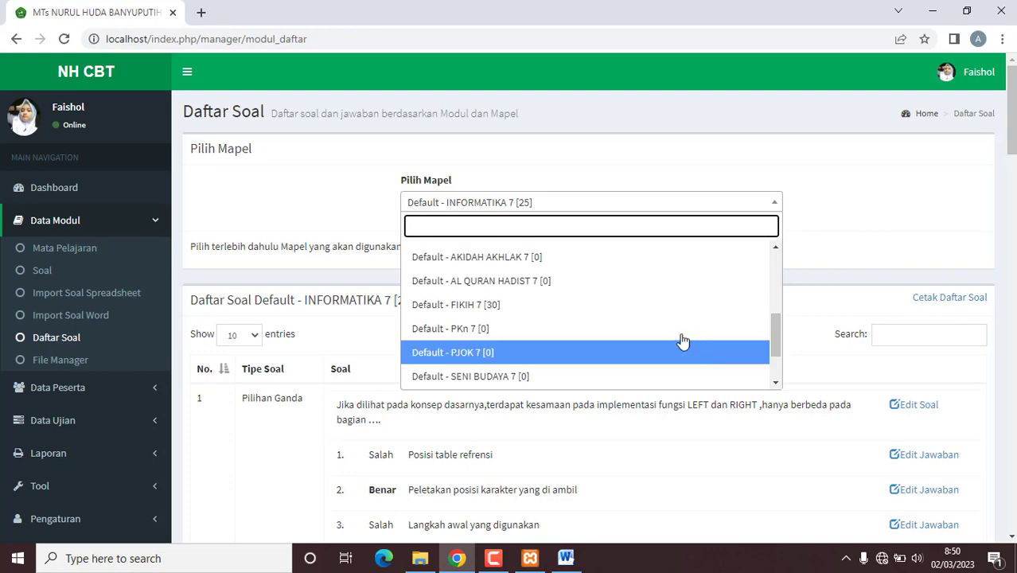
left_click(636, 307)
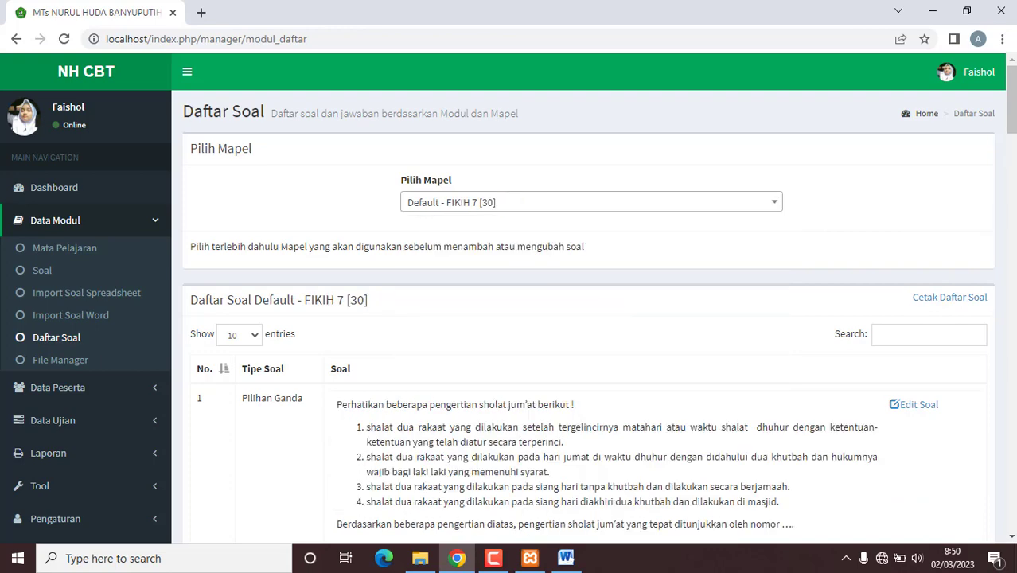
left_click_drag(1012, 101, 1011, 203)
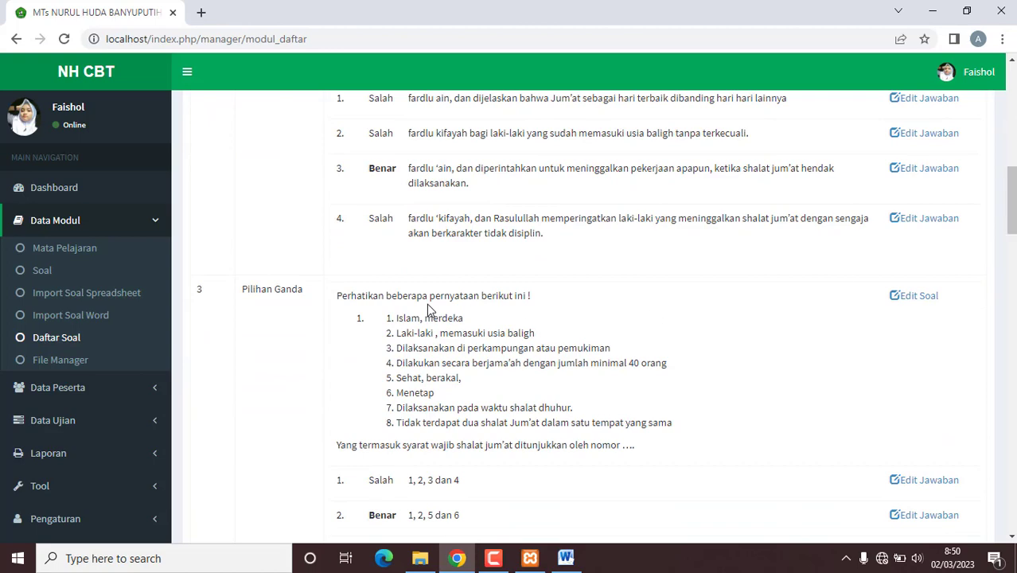
left_click(911, 305)
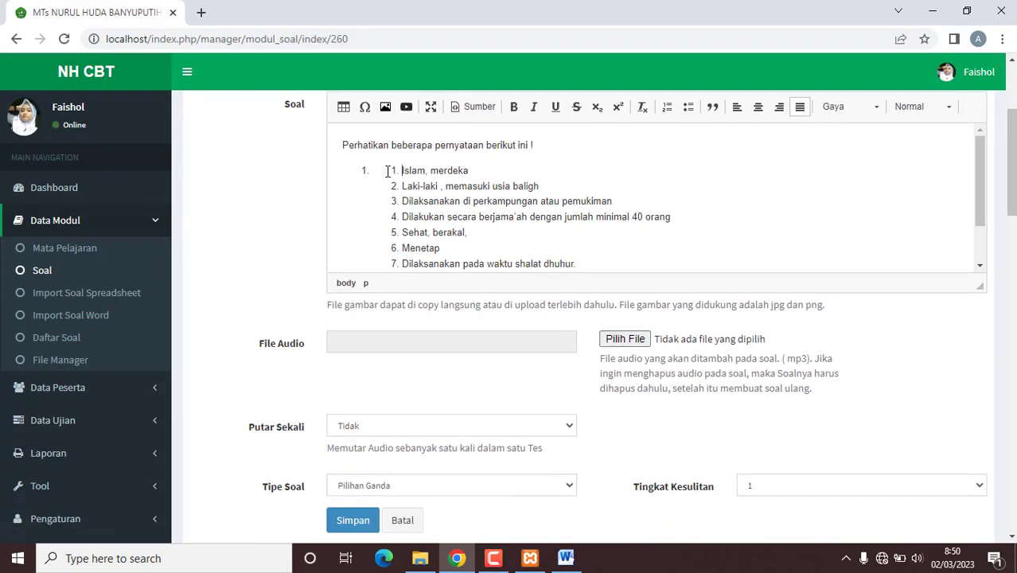
Step: Renumber question 3's Friday-prayer statements as one list numbered 1–8 and save it
key("BackSpace")
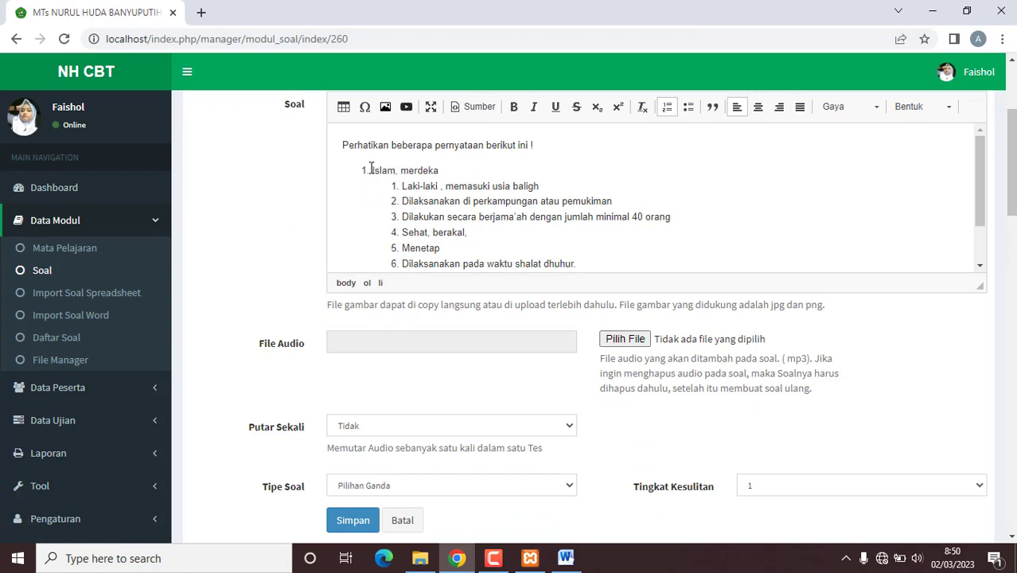
left_click_drag(390, 189, 544, 225)
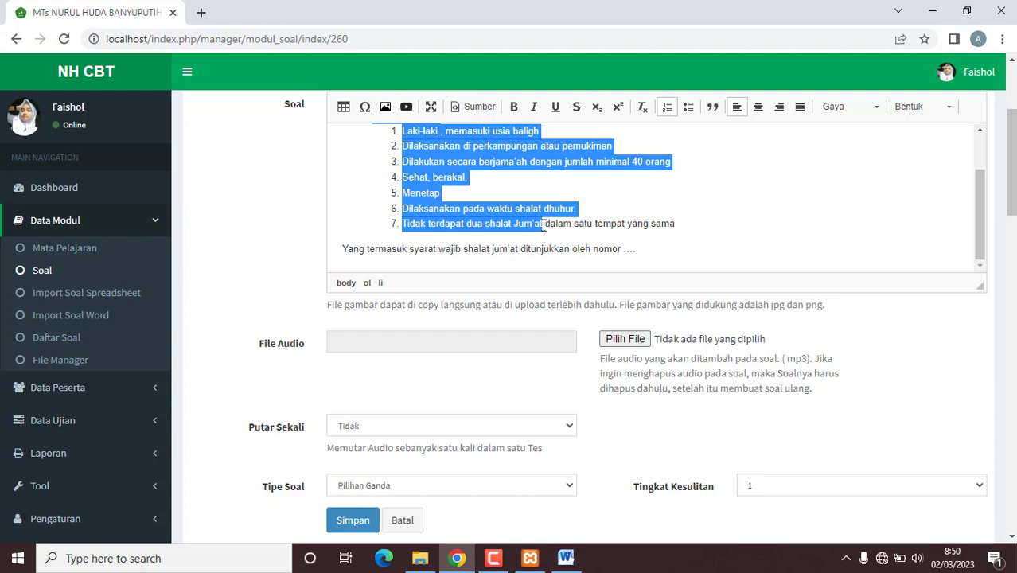
left_click(668, 111)
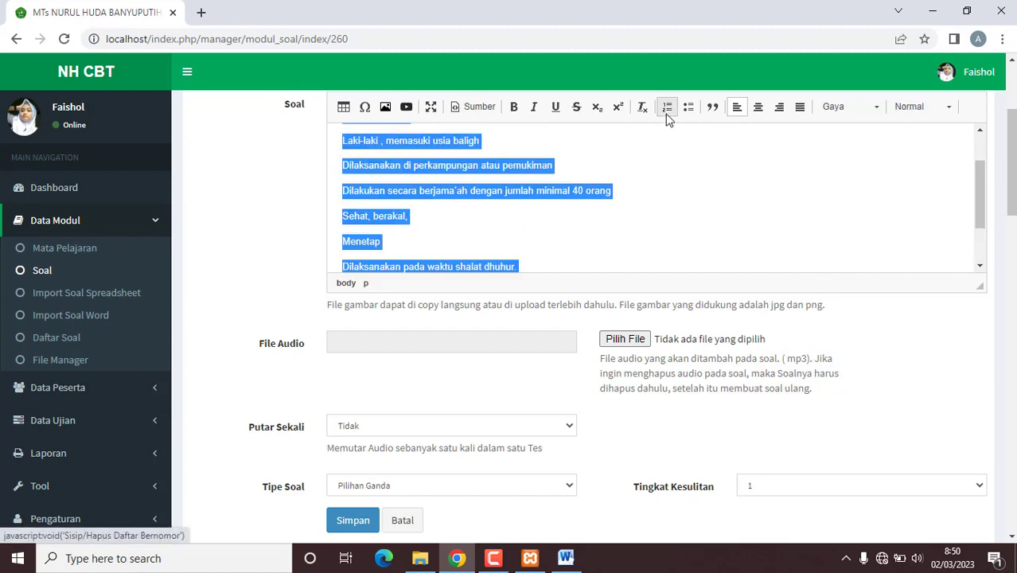
left_click(667, 113)
mouse_move(981, 205)
left_mouse_down()
mouse_move(984, 182)
mouse_move(984, 201)
left_mouse_up()
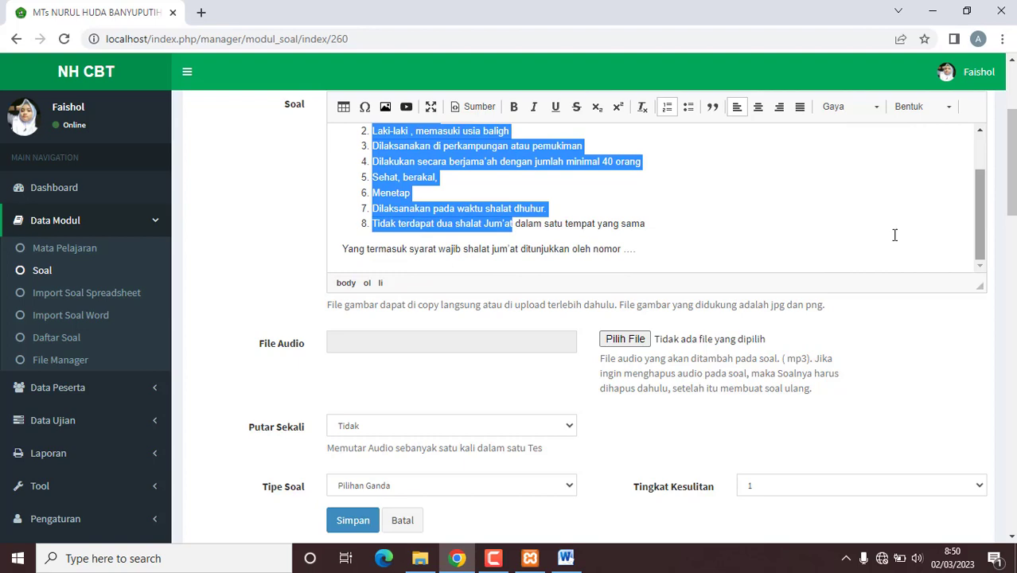
left_click(360, 520)
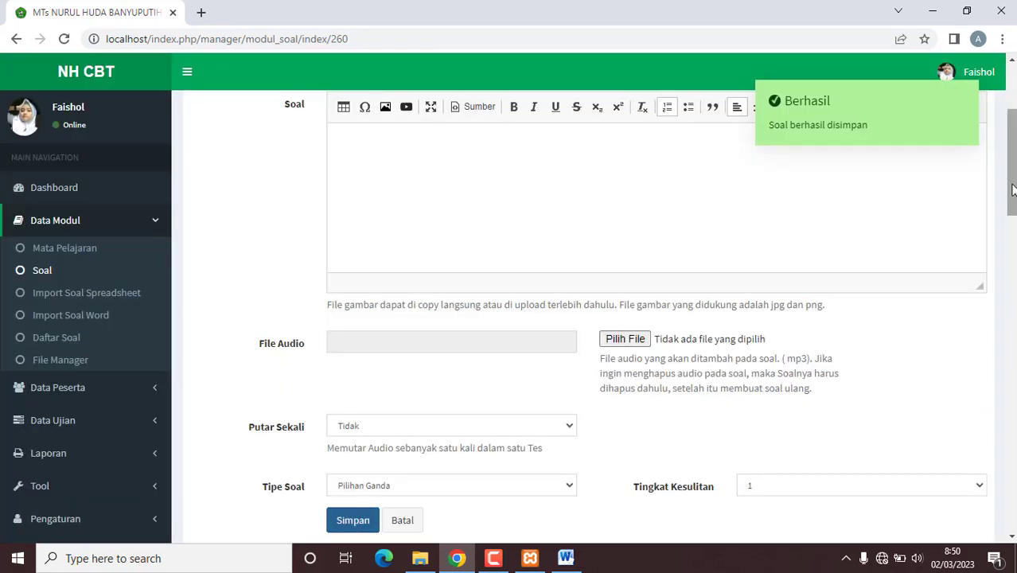
left_click_drag(1012, 189, 1012, 303)
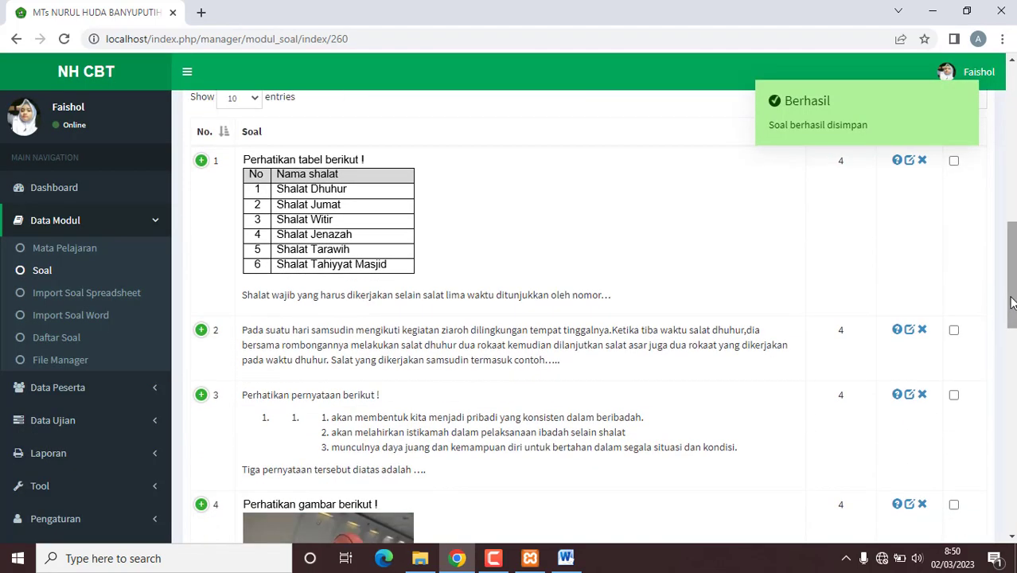
left_click(910, 395)
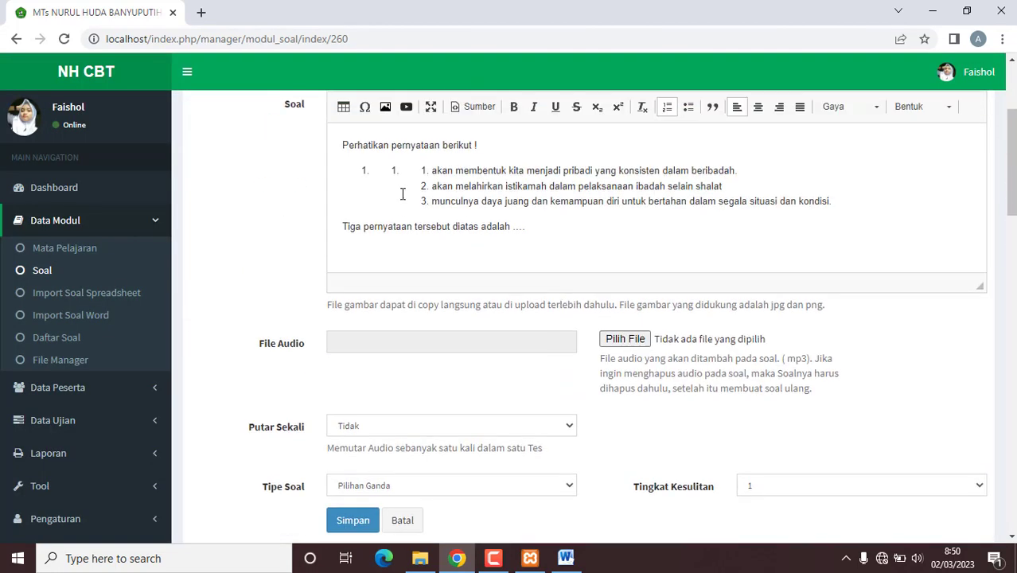
left_click_drag(636, 202, 430, 170)
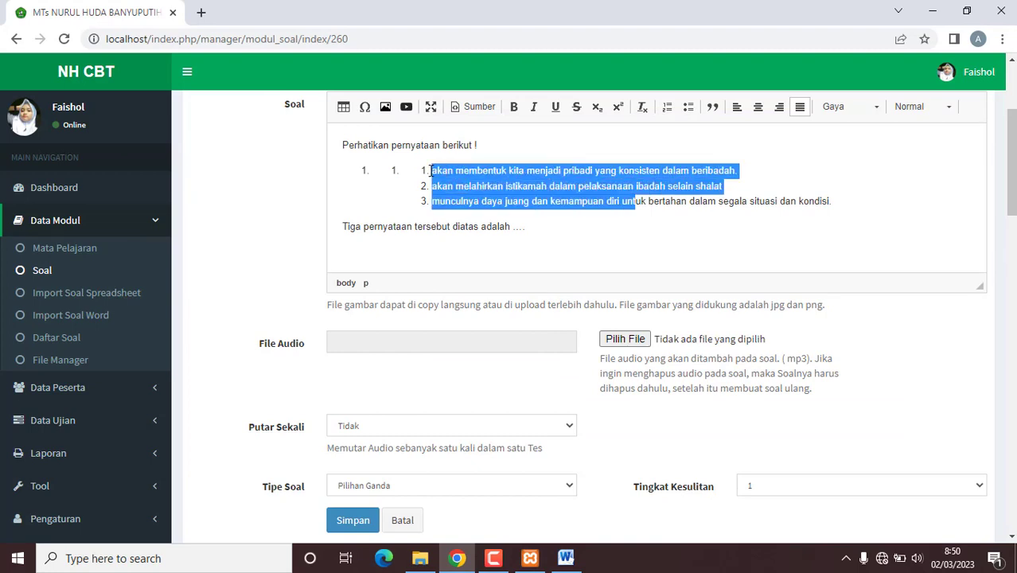
left_click(659, 114)
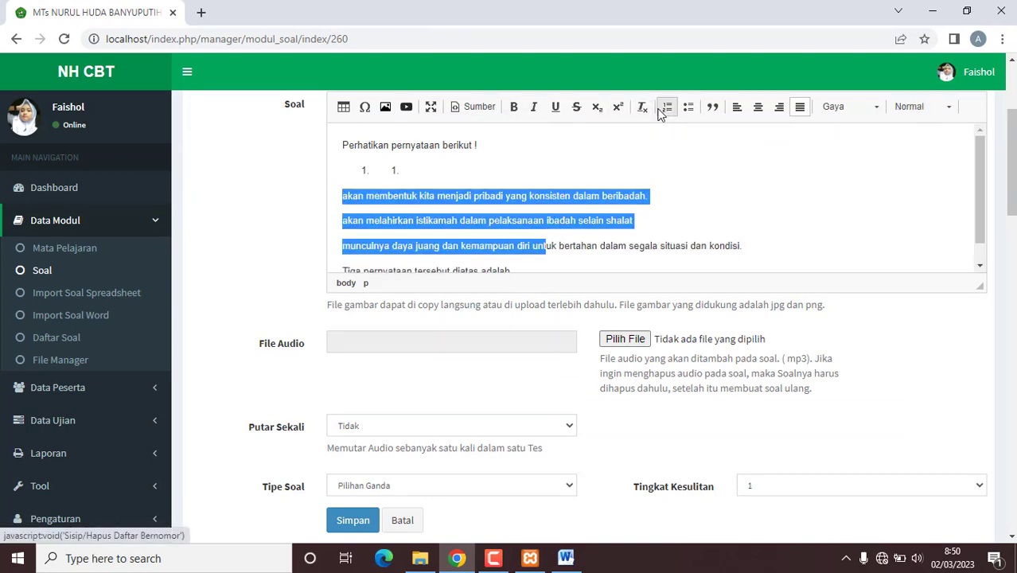
left_click(658, 114)
left_click(412, 167)
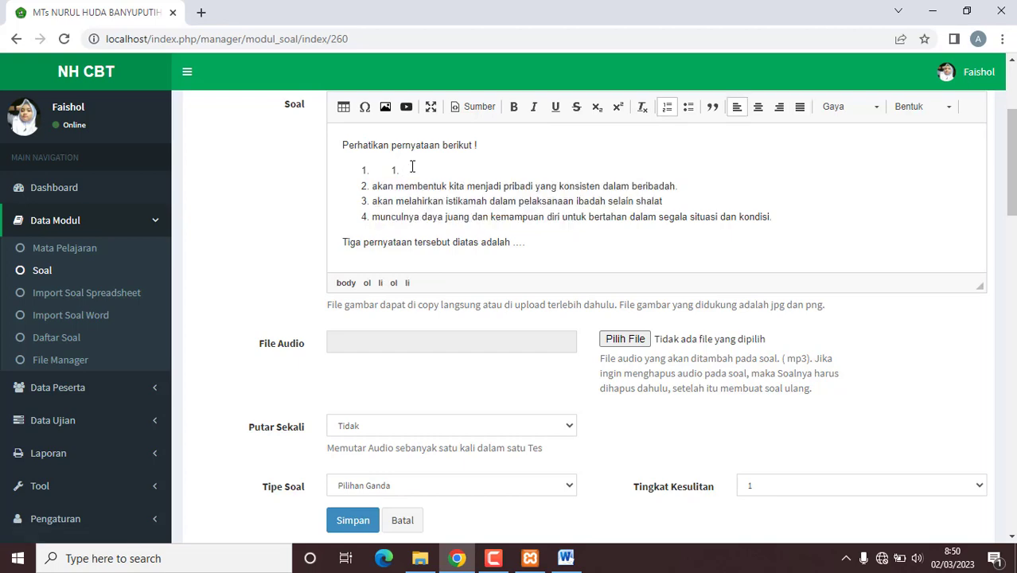
key("BackSpace")
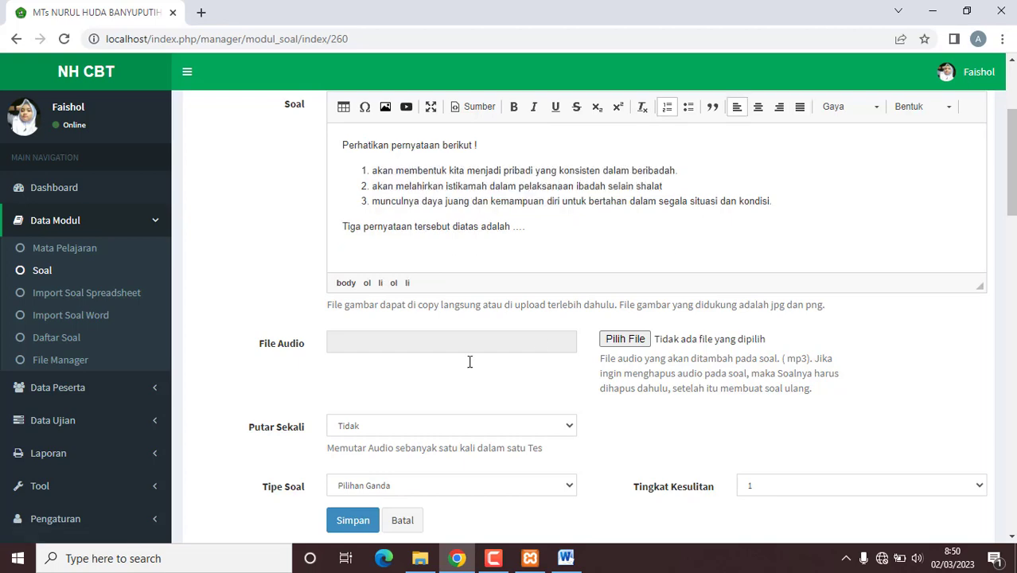
left_click(352, 521)
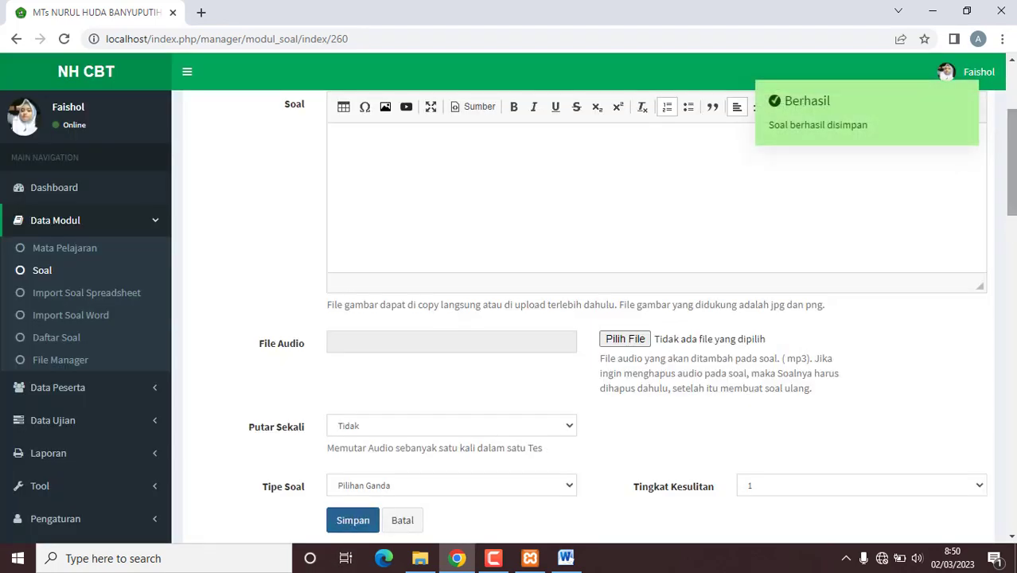
scroll(617, 356, "down", 10)
scroll(617, 355, "down", 1)
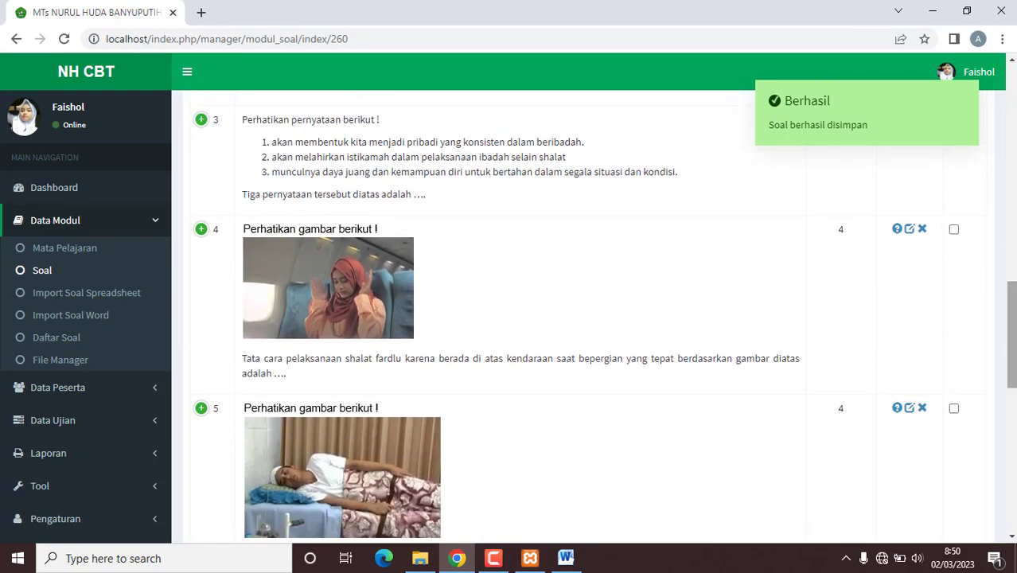
scroll(616, 355, "down", 5)
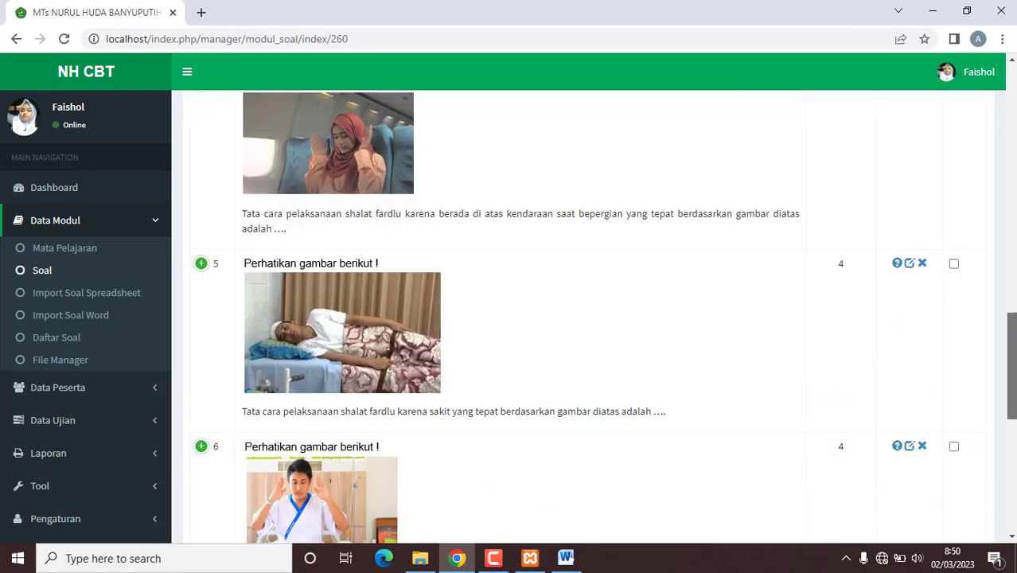
scroll(617, 356, "up", 12)
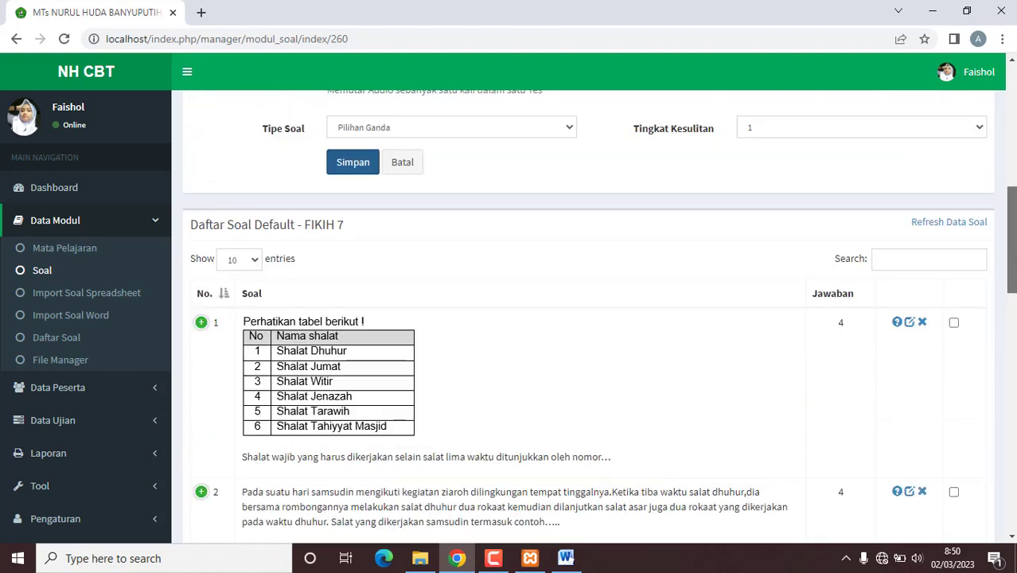
scroll(617, 355, "up", 5)
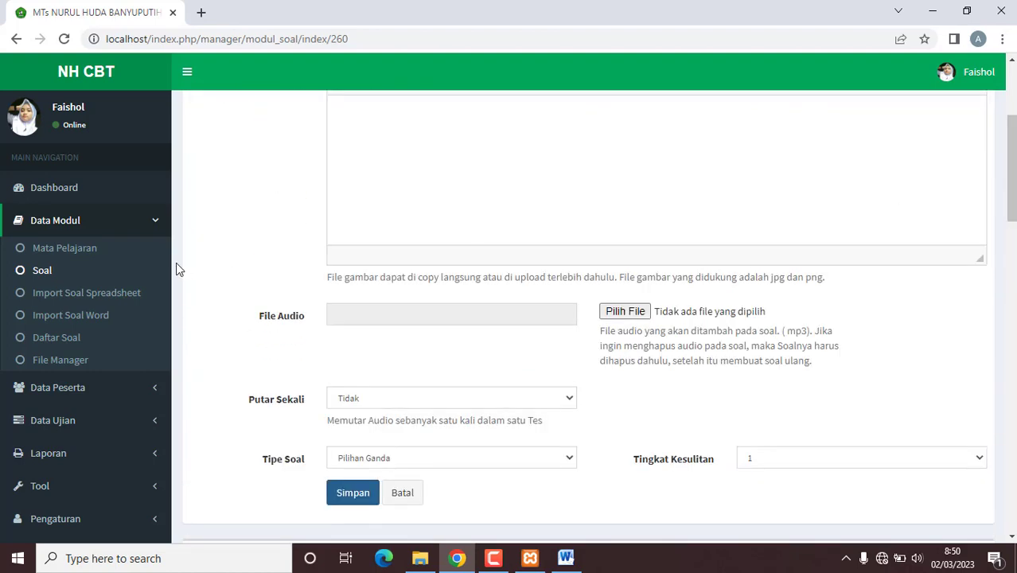
Step: Visit Mata Pelajaran, Import Soal Word and Daftar Soal, then expand the Data Peserta options
left_click(95, 259)
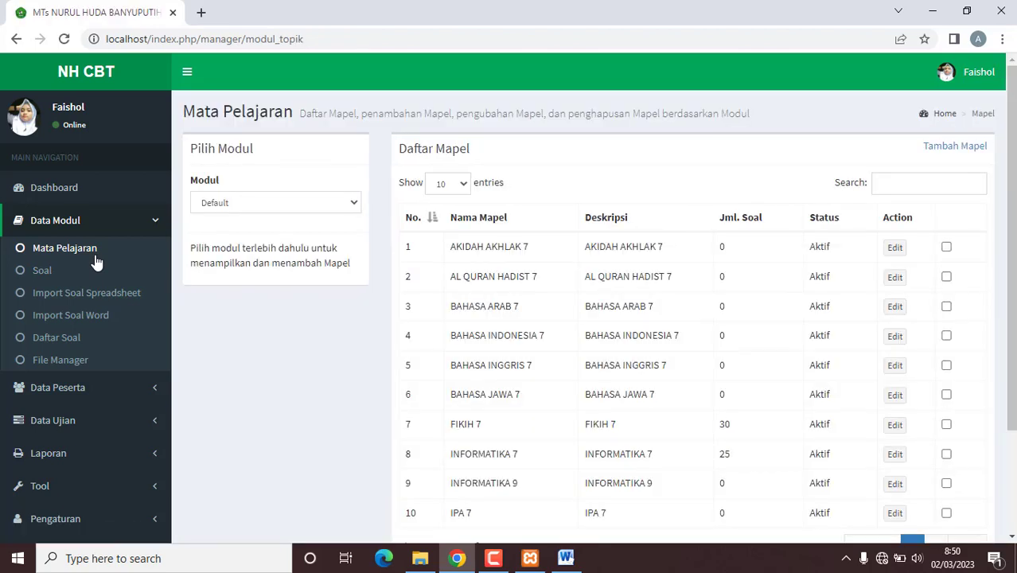
left_click(70, 316)
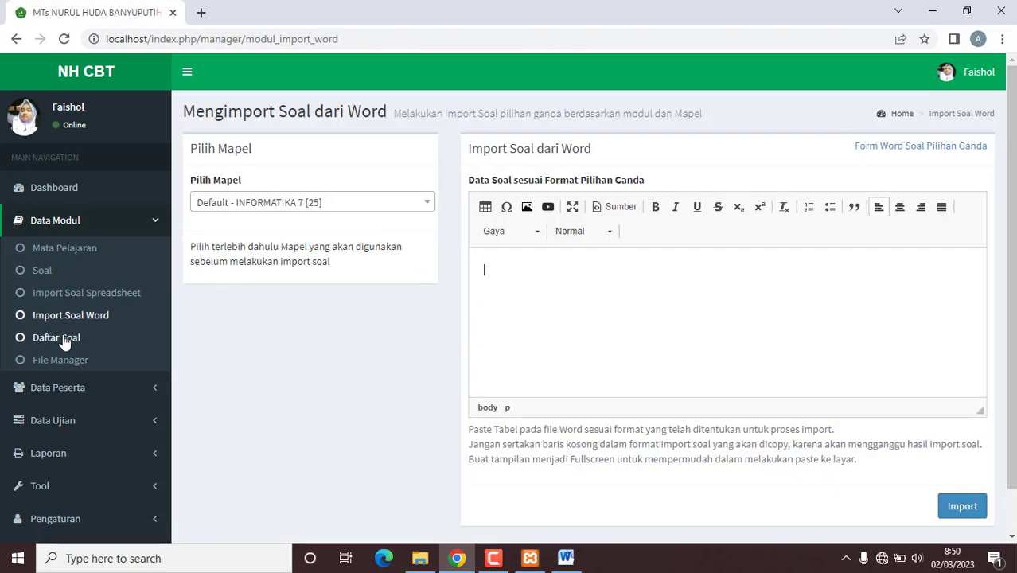
left_click(64, 341)
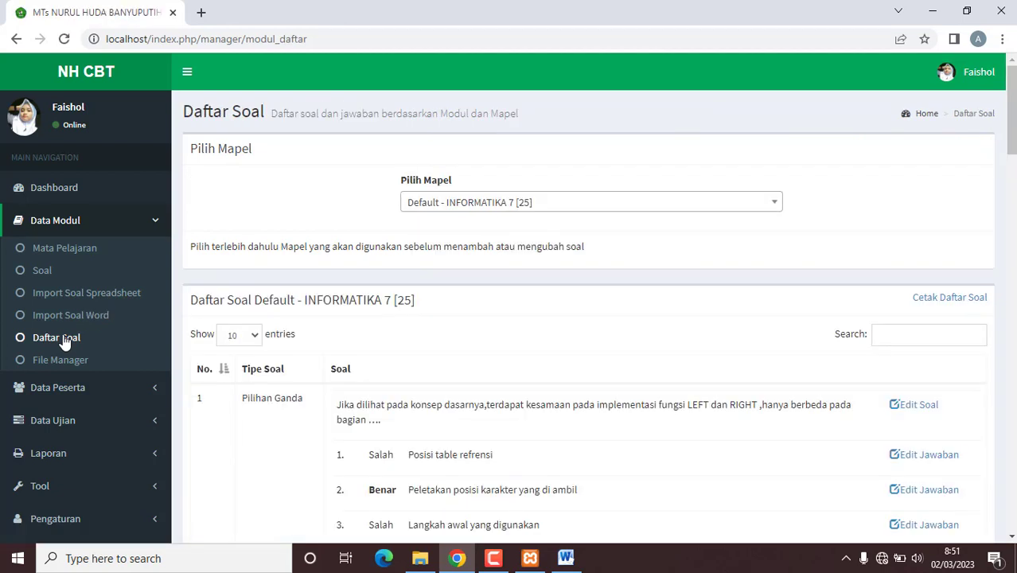
left_click(124, 390)
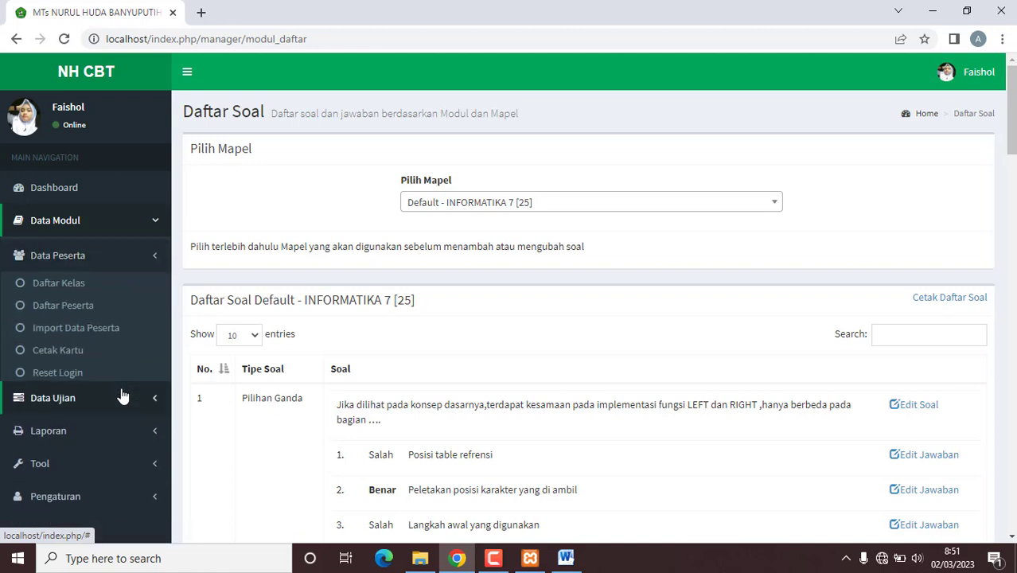
Step: Add classes 8A and 9A in Daftar Kelas, then go to Import Data Peserta
left_click(87, 285)
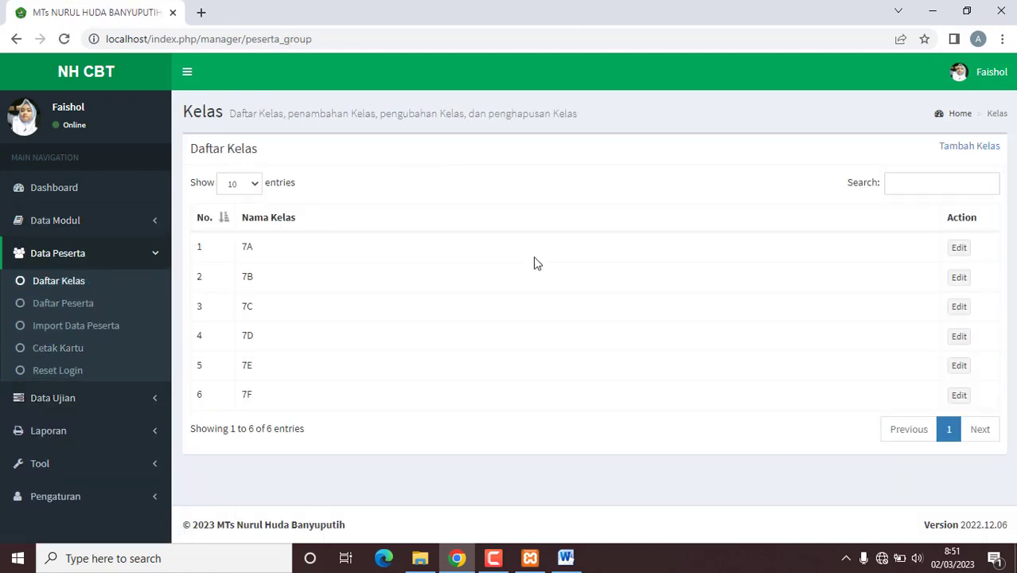
left_click(991, 147)
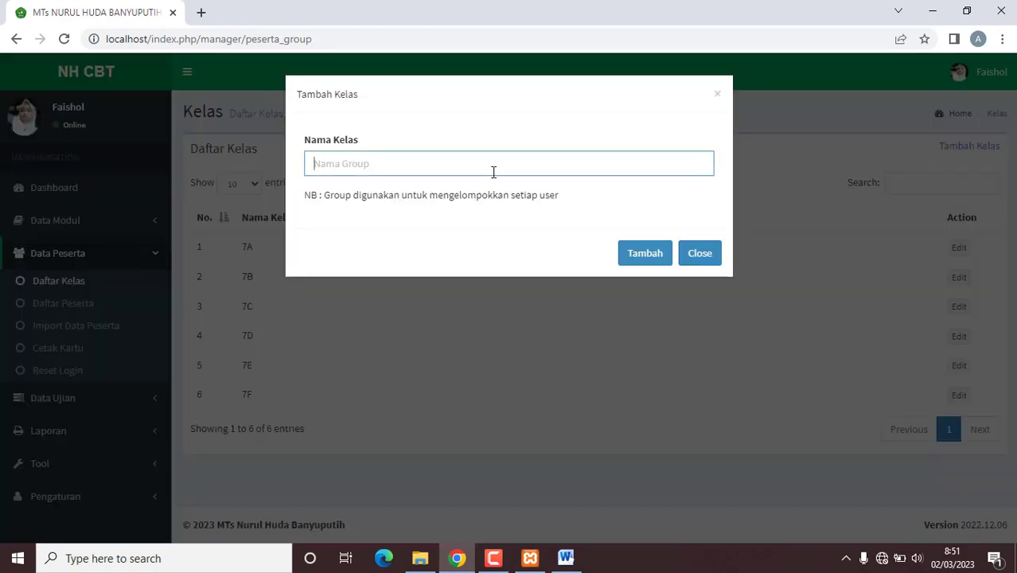
type("8A")
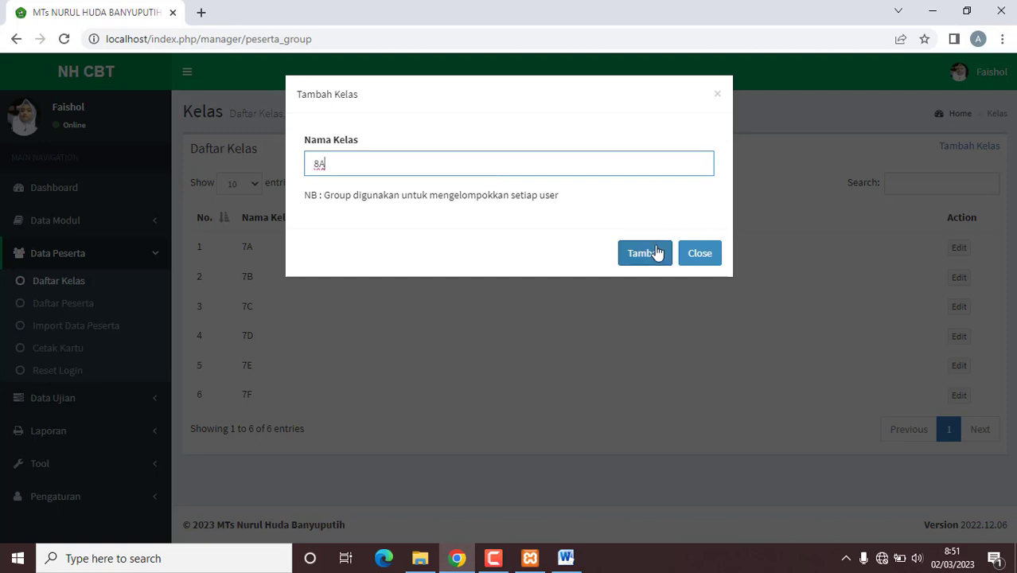
left_click(654, 253)
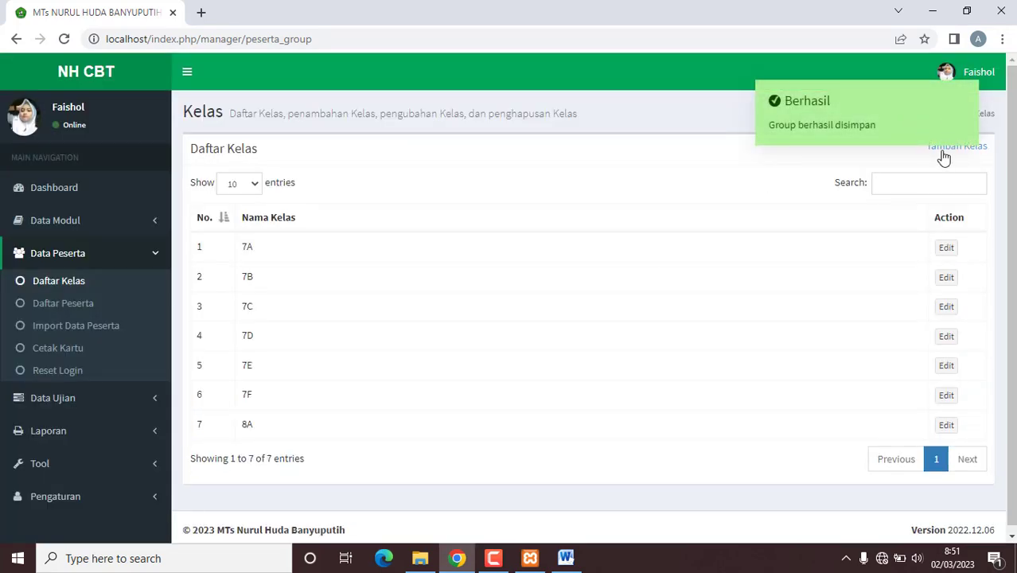
left_click(942, 151)
type("9")
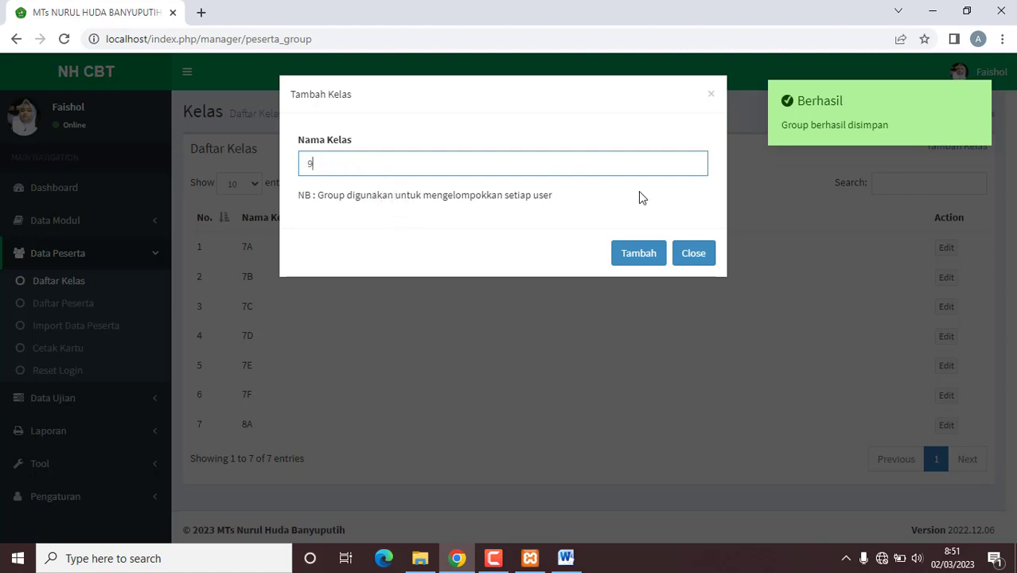
type("A")
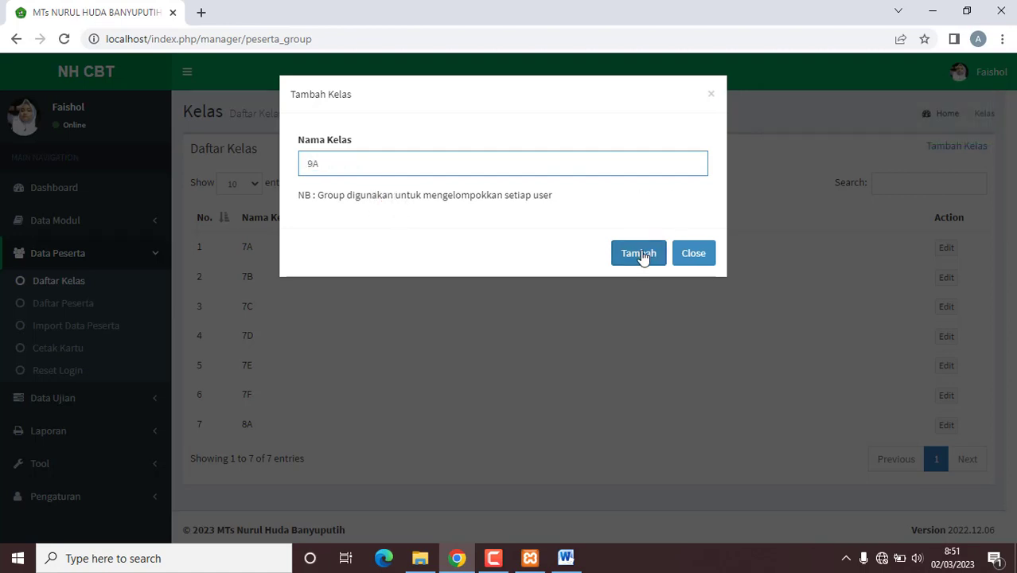
left_click(641, 255)
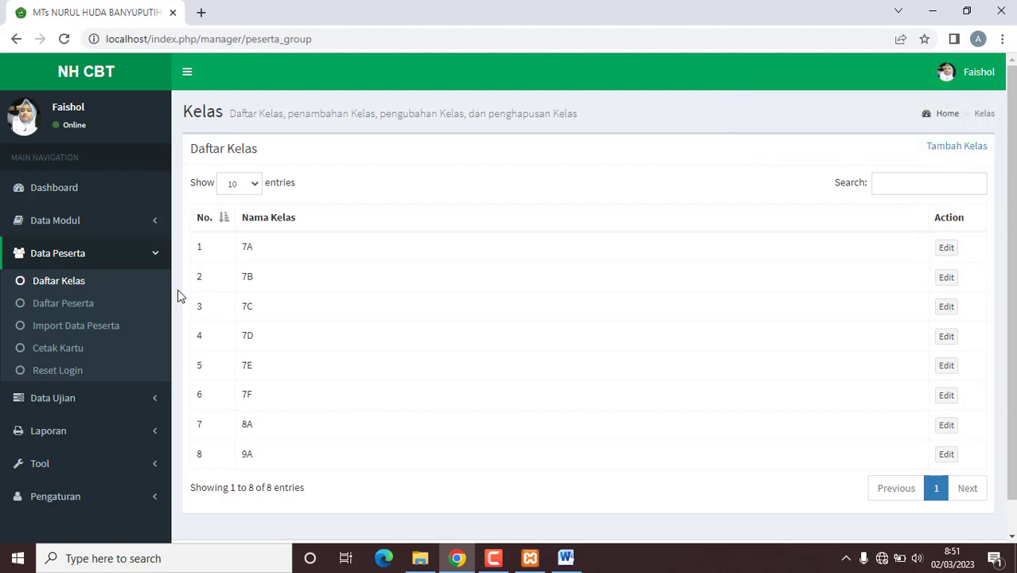
left_click(99, 334)
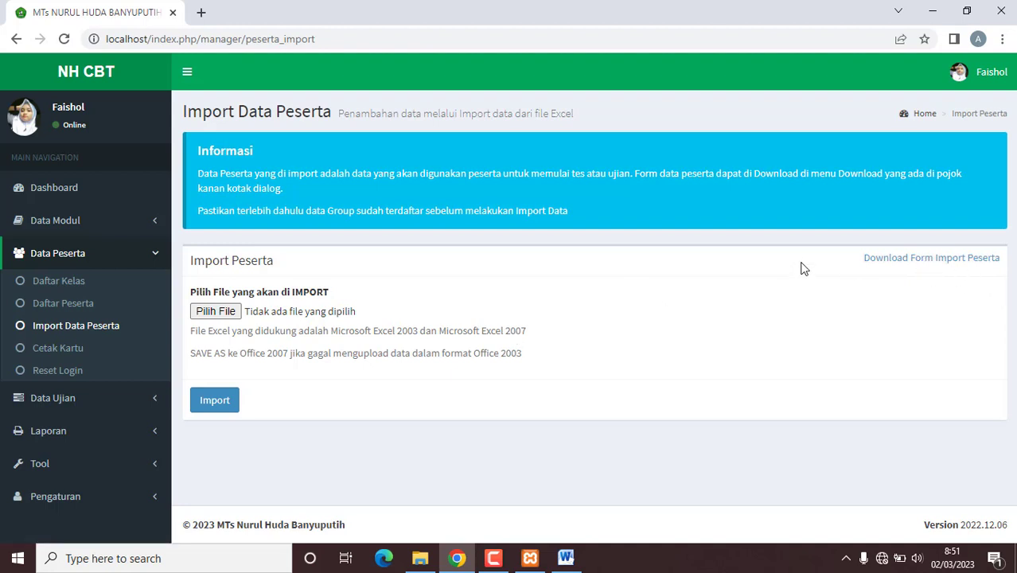
Step: Import USER_PASSWORD_KELAS_7.xls from F:\UJIAN\2023 as exam participants
left_click(225, 316)
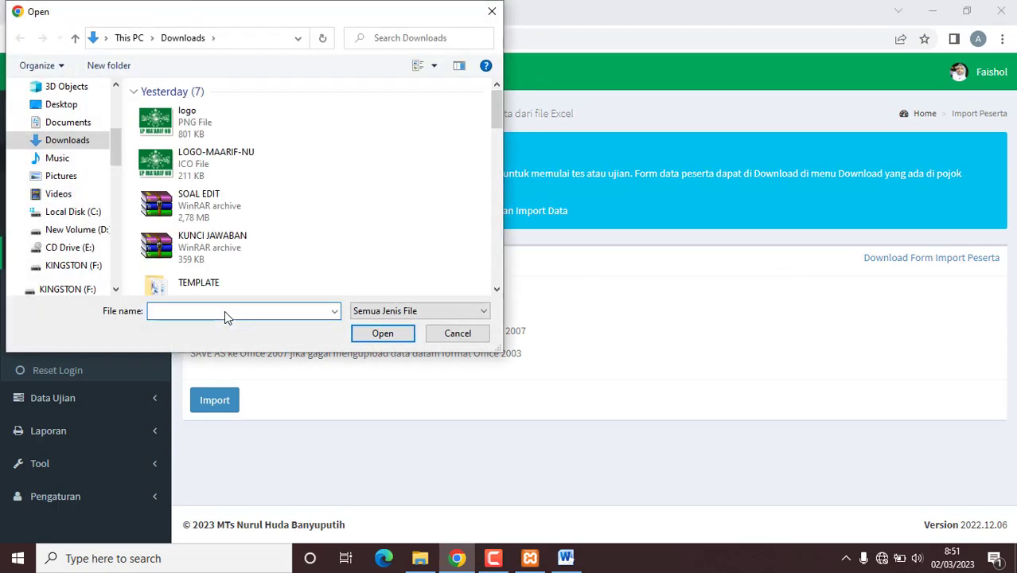
left_click(73, 265)
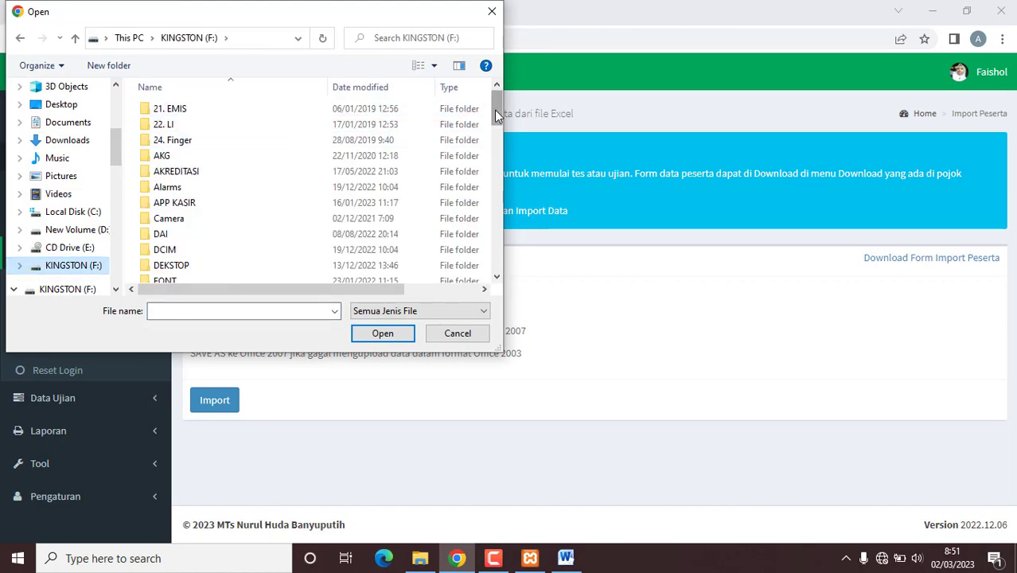
left_click_drag(497, 115, 496, 188)
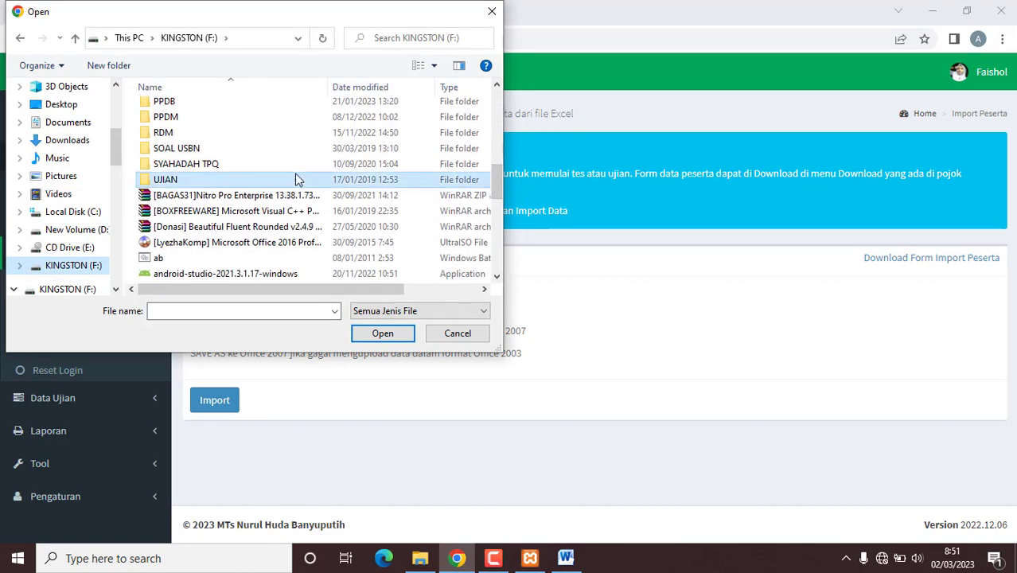
double_click(295, 177)
double_click(186, 157)
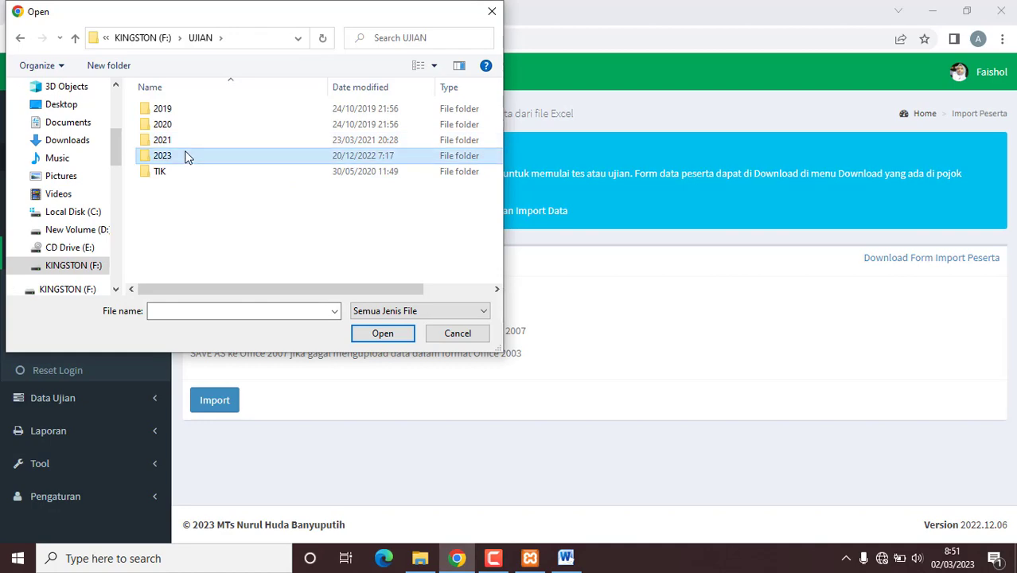
double_click(182, 159)
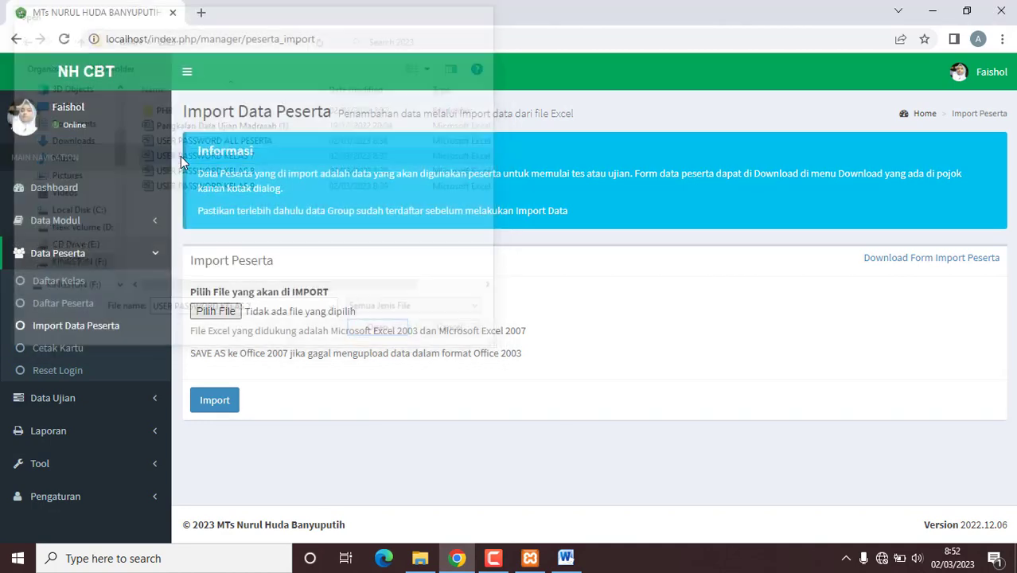
left_click(219, 402)
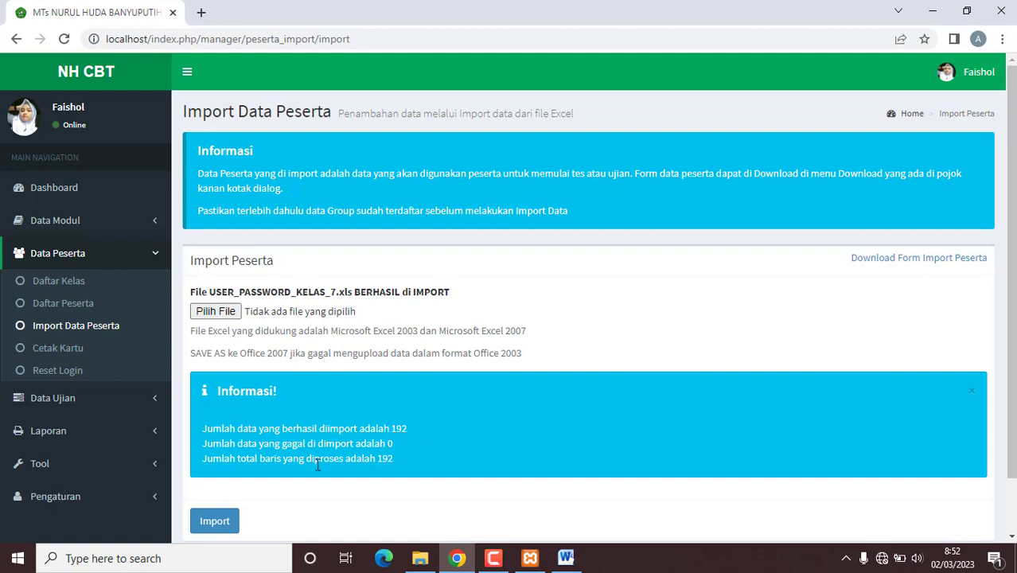
Step: Check that all 192 rows were imported with 0 failures, then open Cetak Kartu
left_click_drag(316, 465, 462, 467)
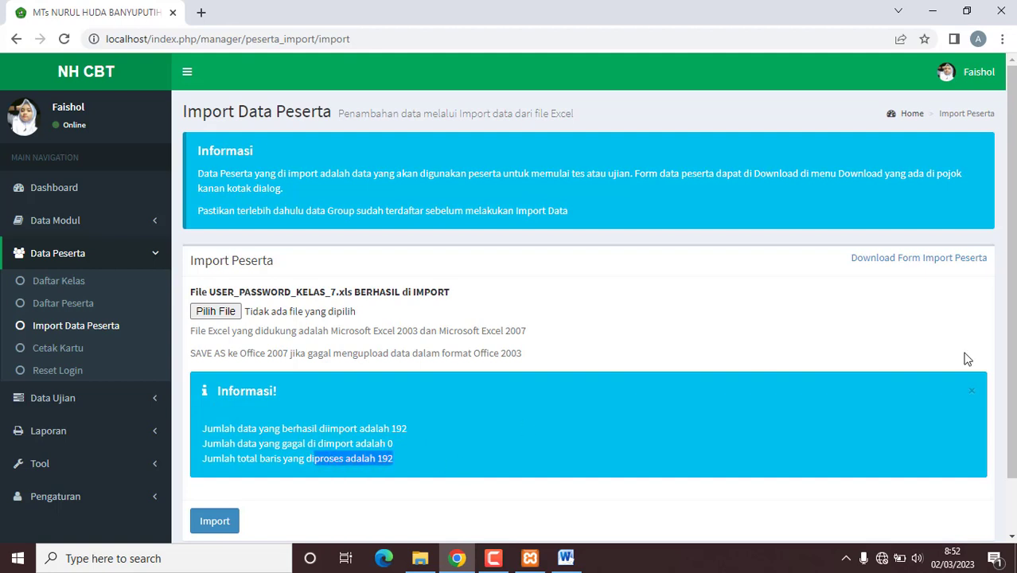
left_click_drag(1014, 347, 1014, 372)
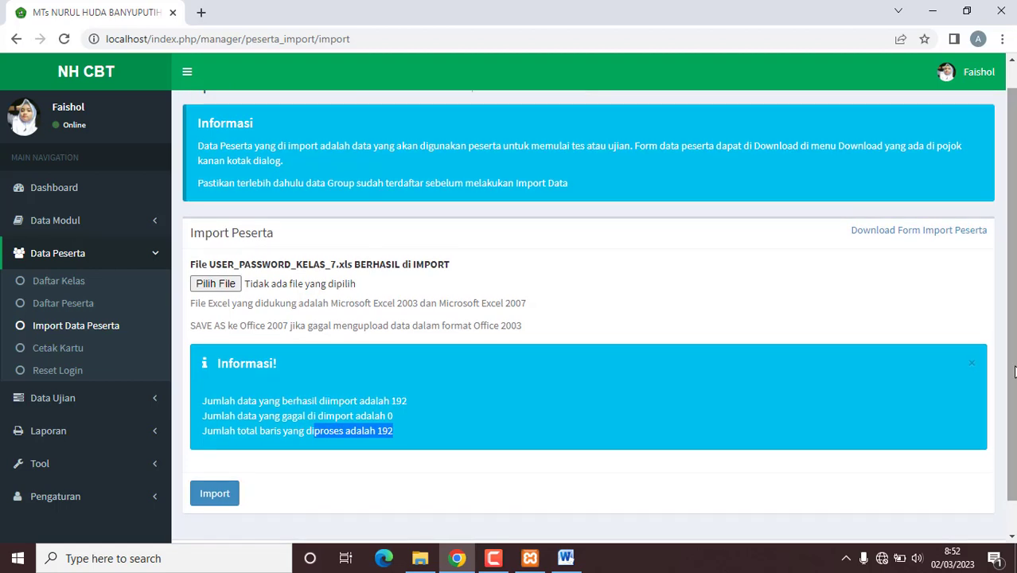
left_click(75, 355)
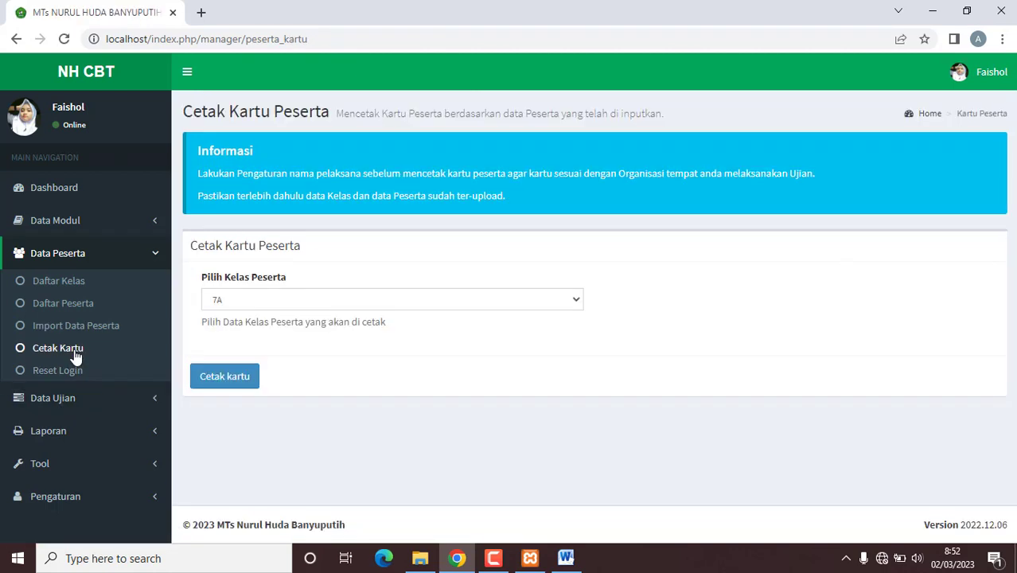